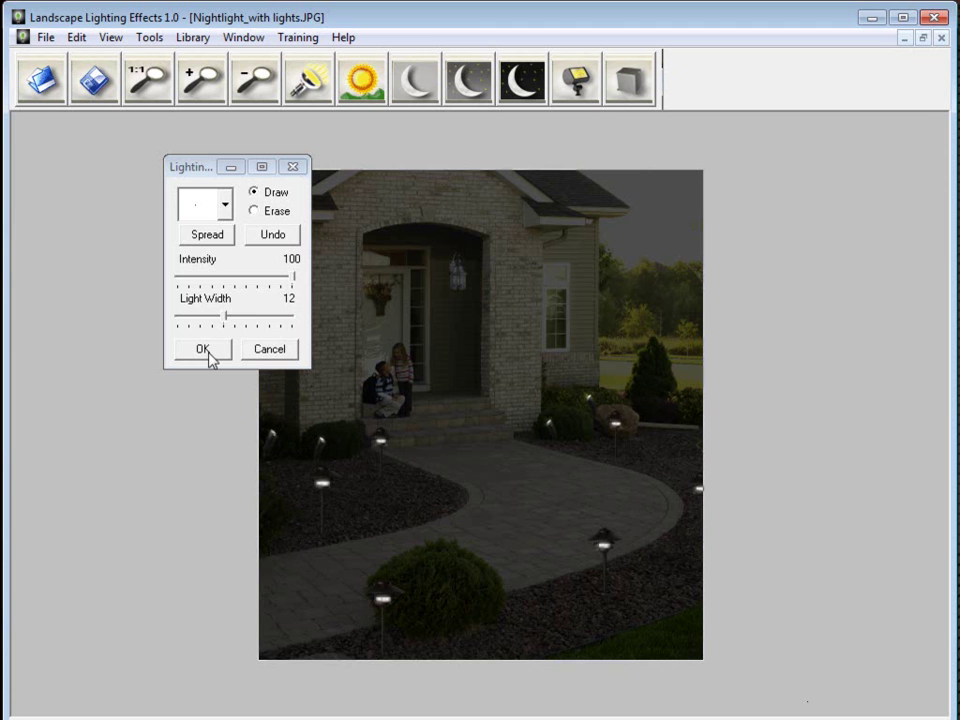
Apply the glowing path-light fixtures to the night photo and close the Lighting dialog
click(203, 349)
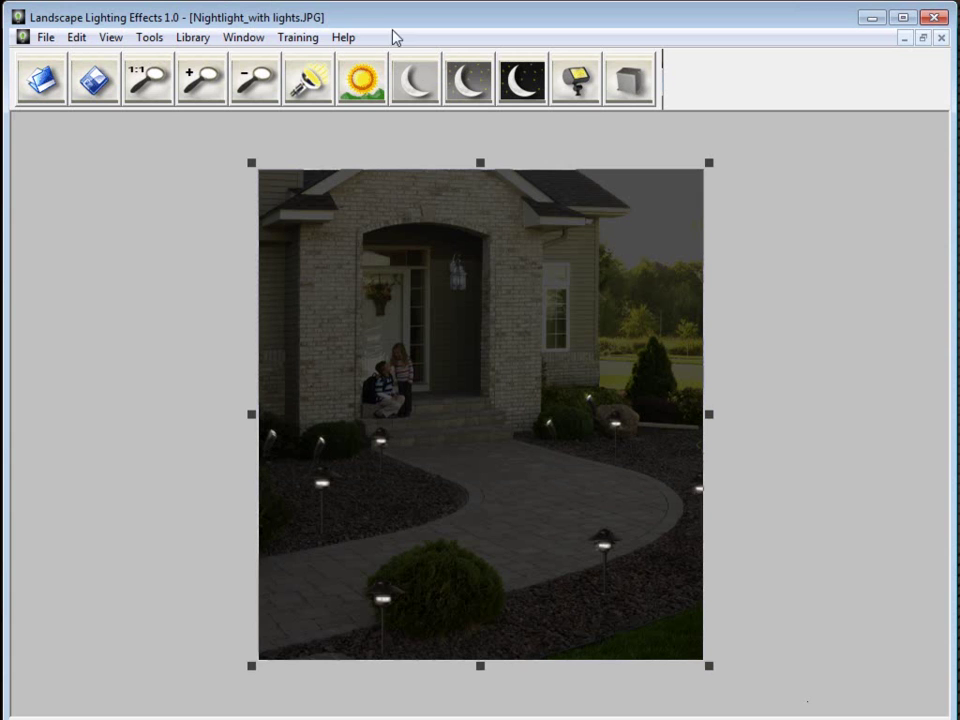
Start a Spread light with its source point in the middle of the front walkway
click(306, 88)
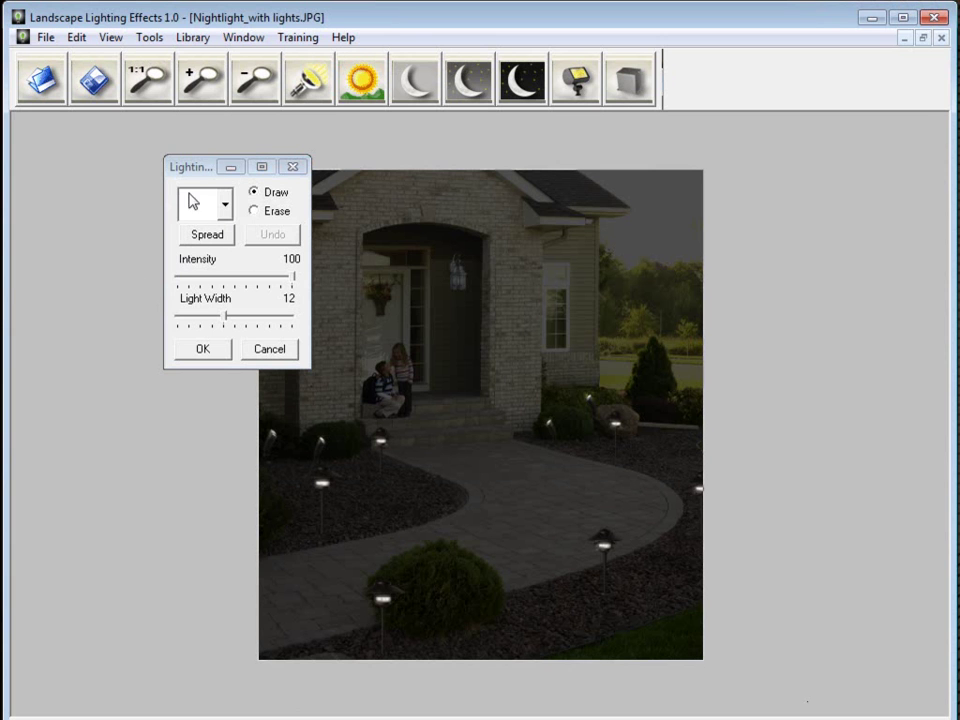
drag(207, 171, 162, 168)
click(159, 238)
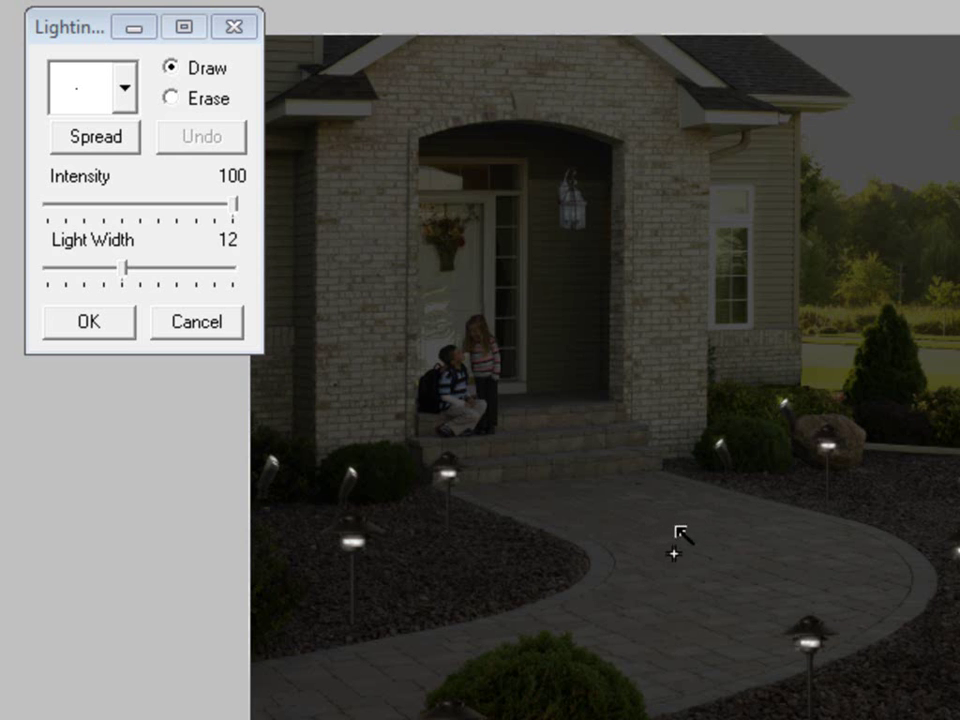
click(702, 526)
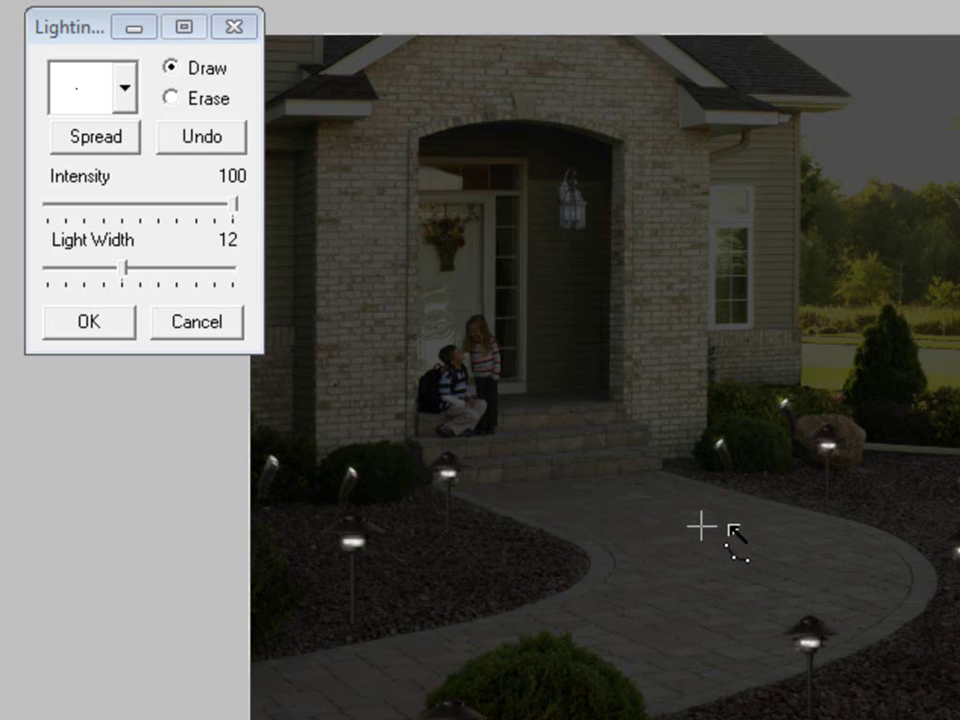
Outline the walkway with a closed polygon so the path is lit
click(565, 405)
click(326, 411)
click(261, 505)
click(317, 582)
click(910, 619)
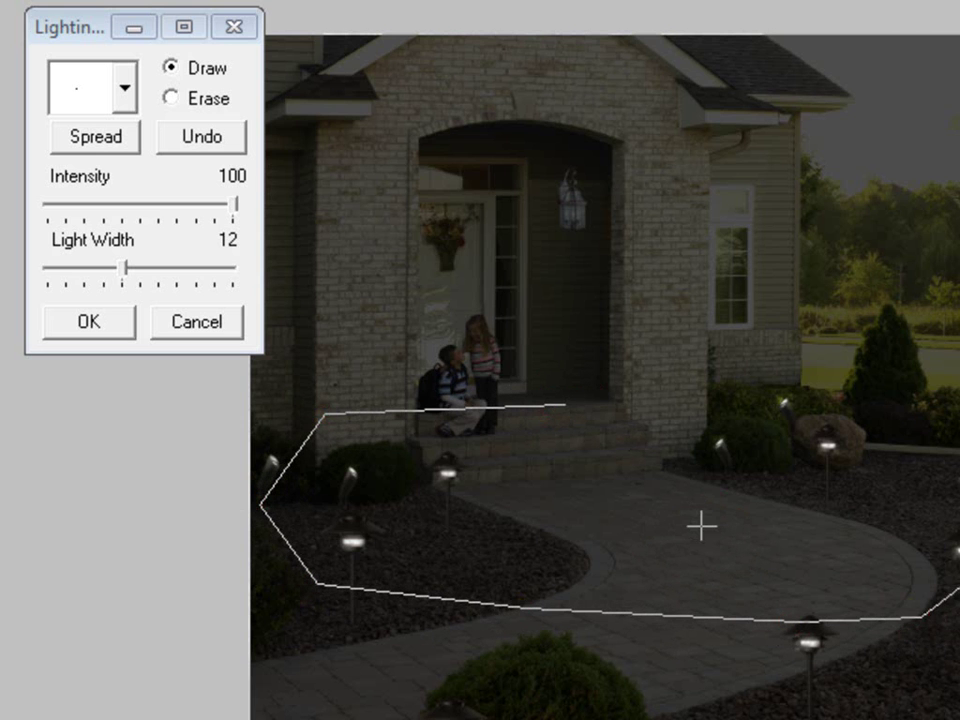
click(861, 433)
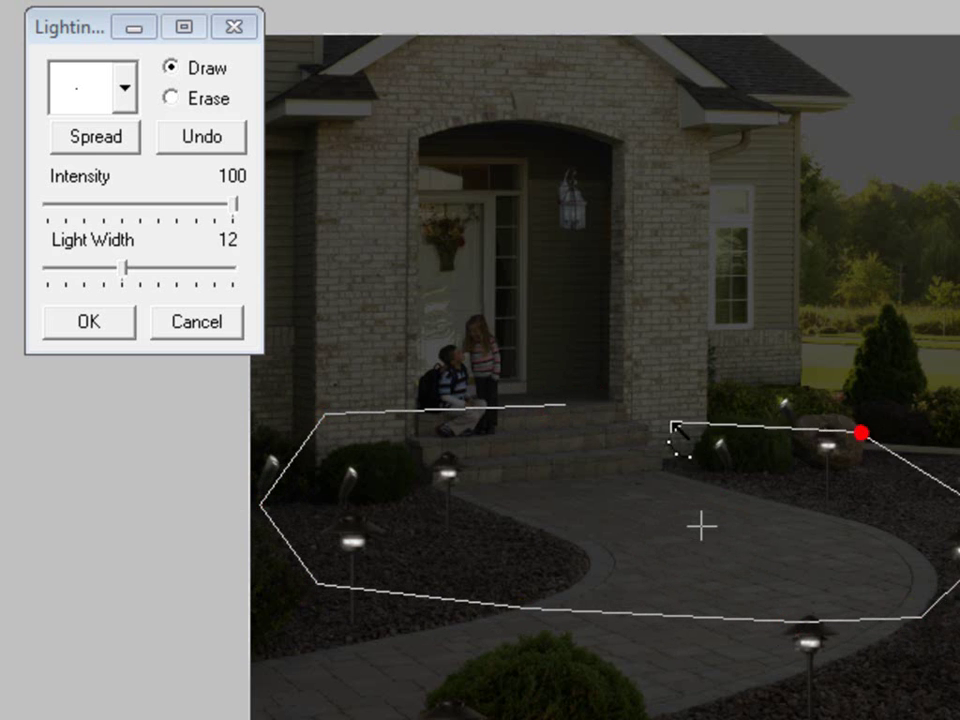
click(568, 405)
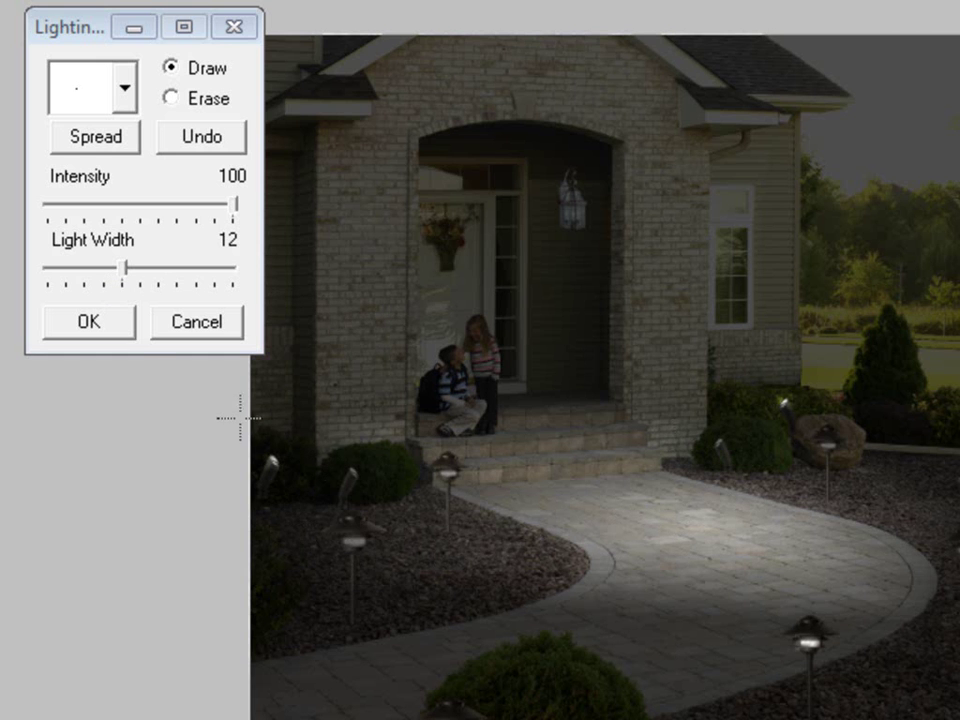
click(125, 268)
Set Light Width to 30, then undo the walkway spread, redraw it, and undo it again
drag(126, 270, 242, 274)
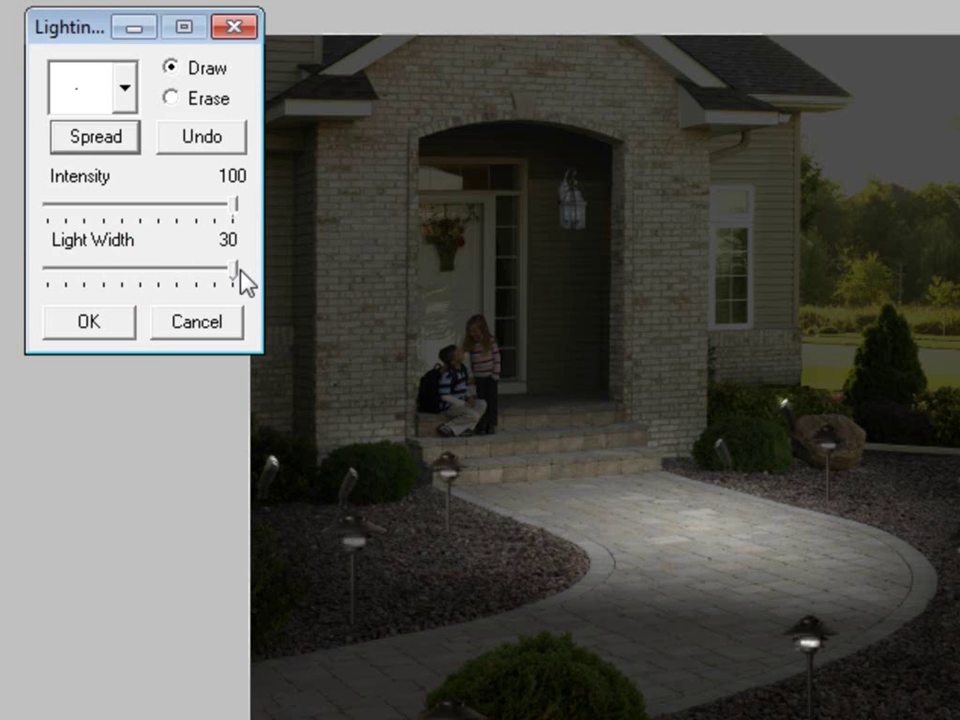
click(177, 142)
click(77, 136)
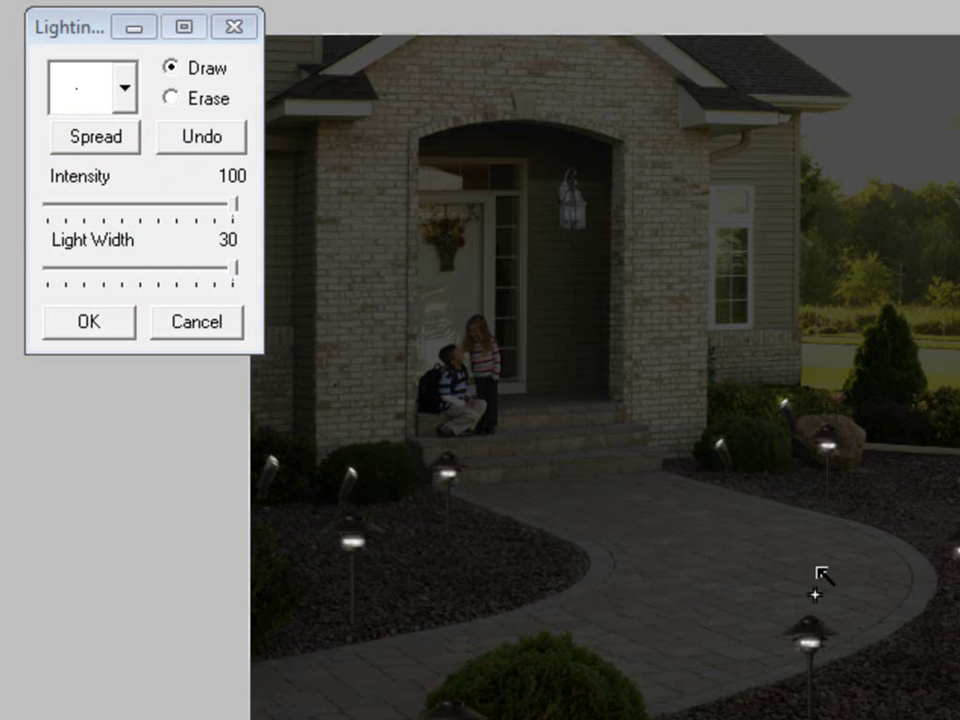
click(693, 528)
mouse_move(641, 461)
mouse_down()
mouse_move(370, 466)
mouse_move(336, 479)
mouse_move(279, 539)
mouse_move(371, 612)
mouse_move(919, 627)
mouse_move(954, 479)
mouse_move(641, 461)
mouse_up()
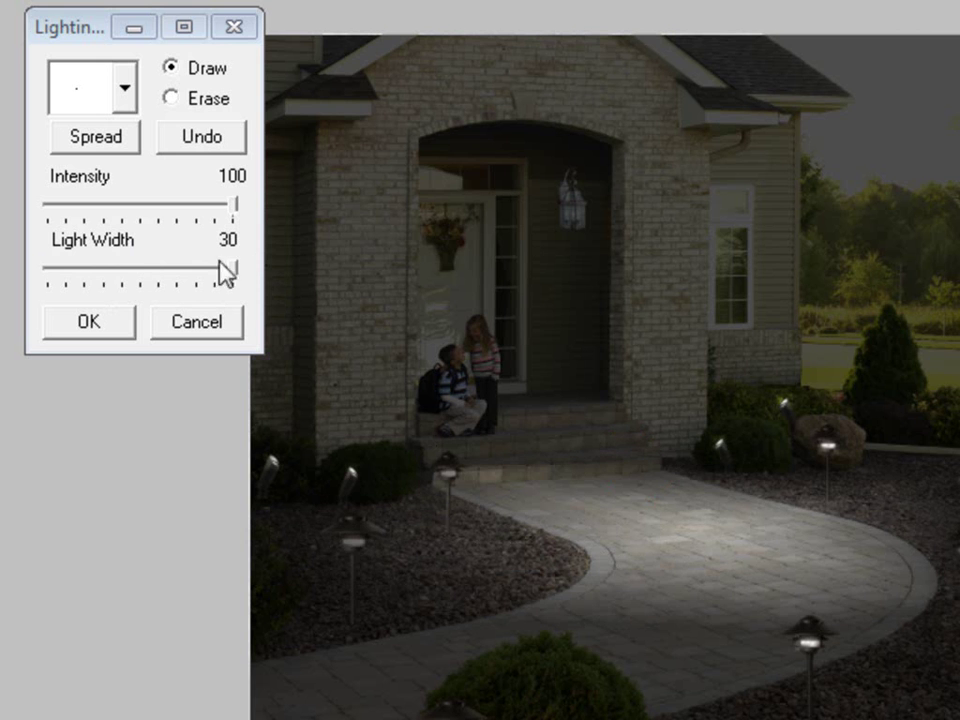
click(203, 143)
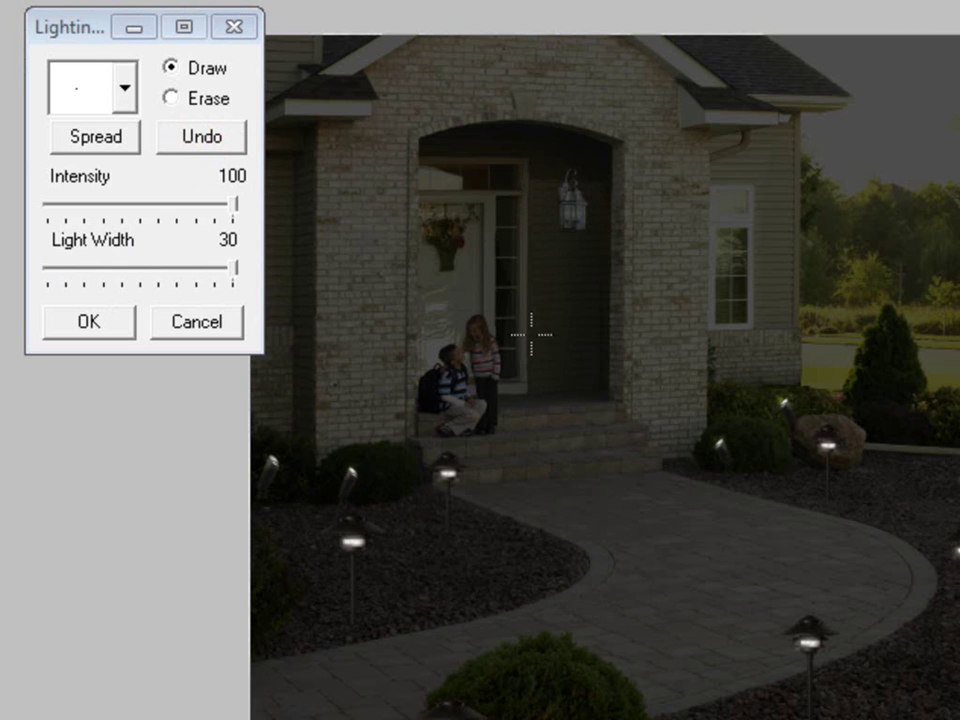
Make the porch lantern glow and spread its light down the siding beside the front door
scroll(561, 266, up, 1)
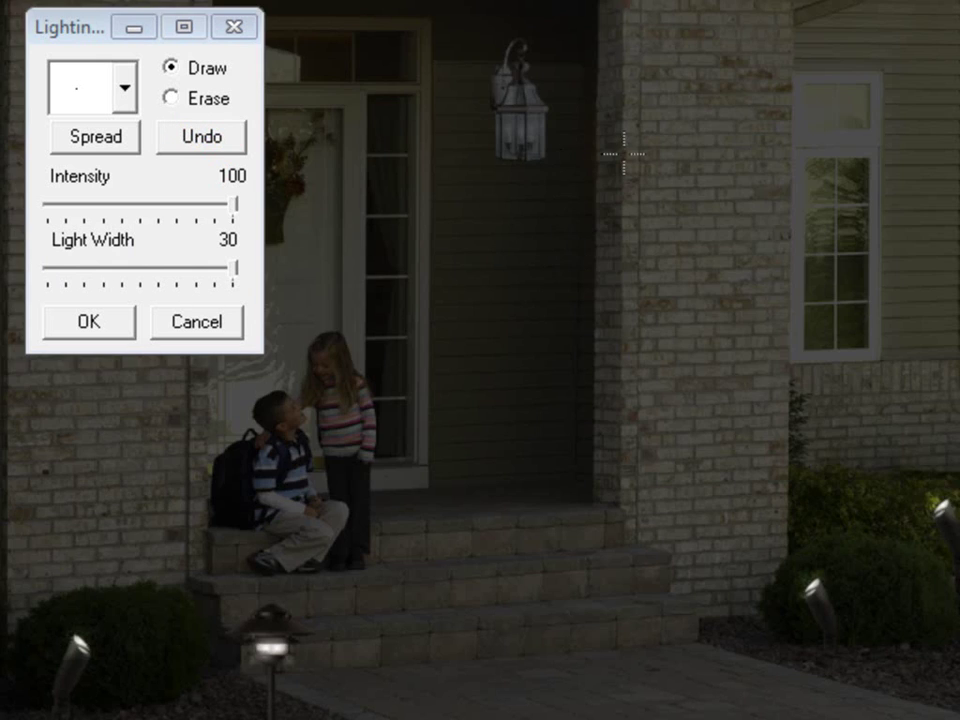
click(108, 142)
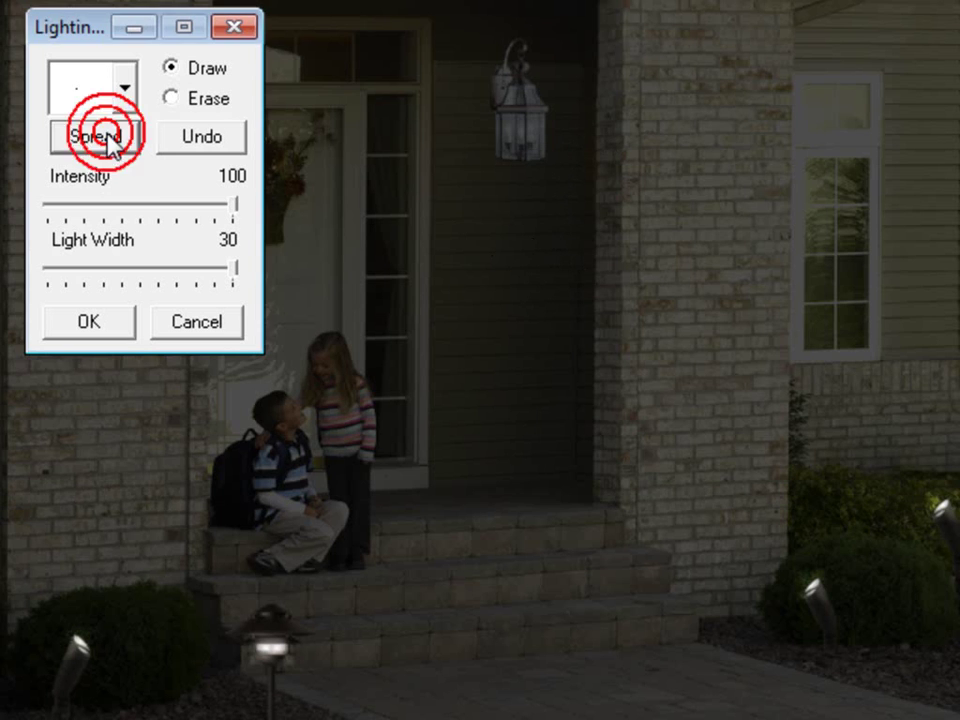
click(511, 402)
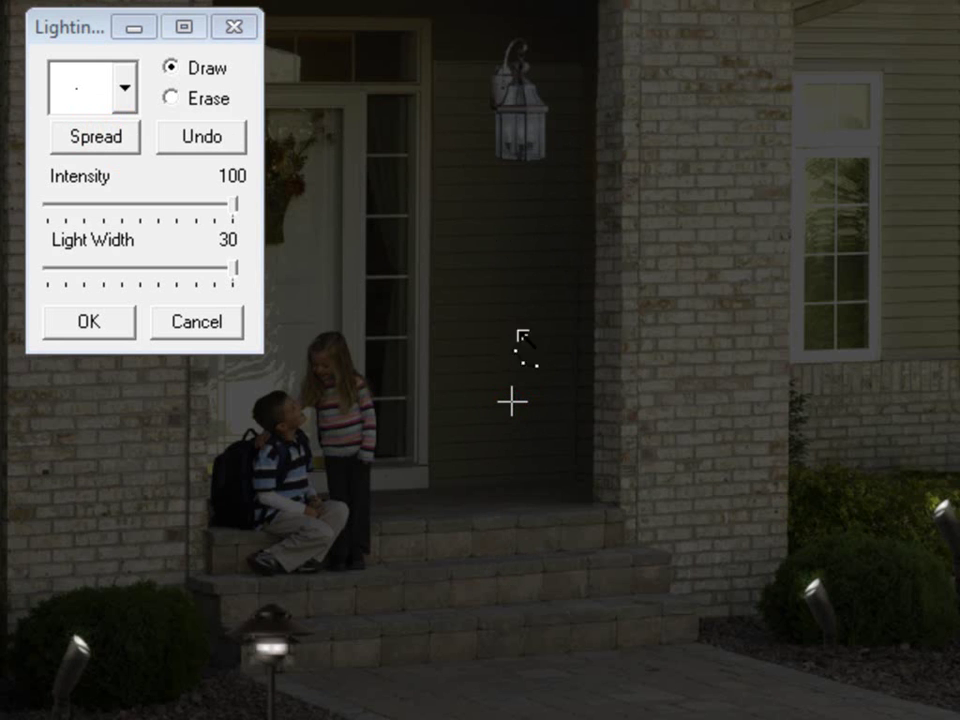
mouse_move(550, 93)
mouse_down()
mouse_move(565, 150)
mouse_move(562, 205)
mouse_move(586, 191)
mouse_move(584, 172)
mouse_move(598, 200)
mouse_move(590, 510)
mouse_move(634, 338)
mouse_move(596, 357)
mouse_move(628, 297)
mouse_move(581, 365)
mouse_move(596, 494)
mouse_move(544, 518)
mouse_move(419, 515)
mouse_move(424, 490)
mouse_move(387, 388)
mouse_move(379, 259)
mouse_move(394, 183)
mouse_move(474, 62)
mouse_move(544, 88)
mouse_up()
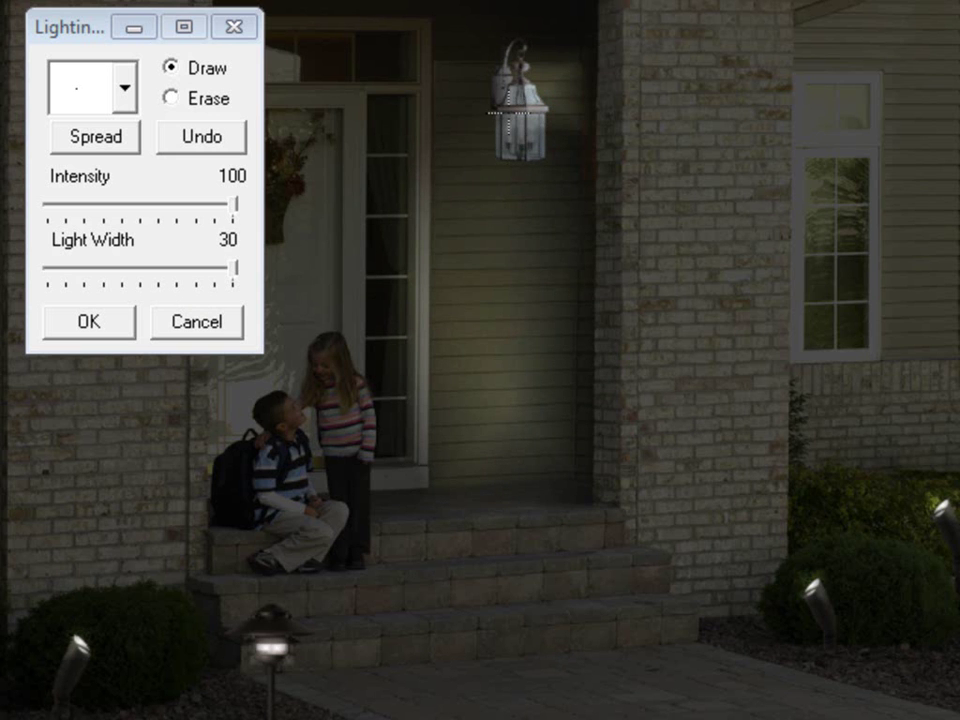
click(514, 101)
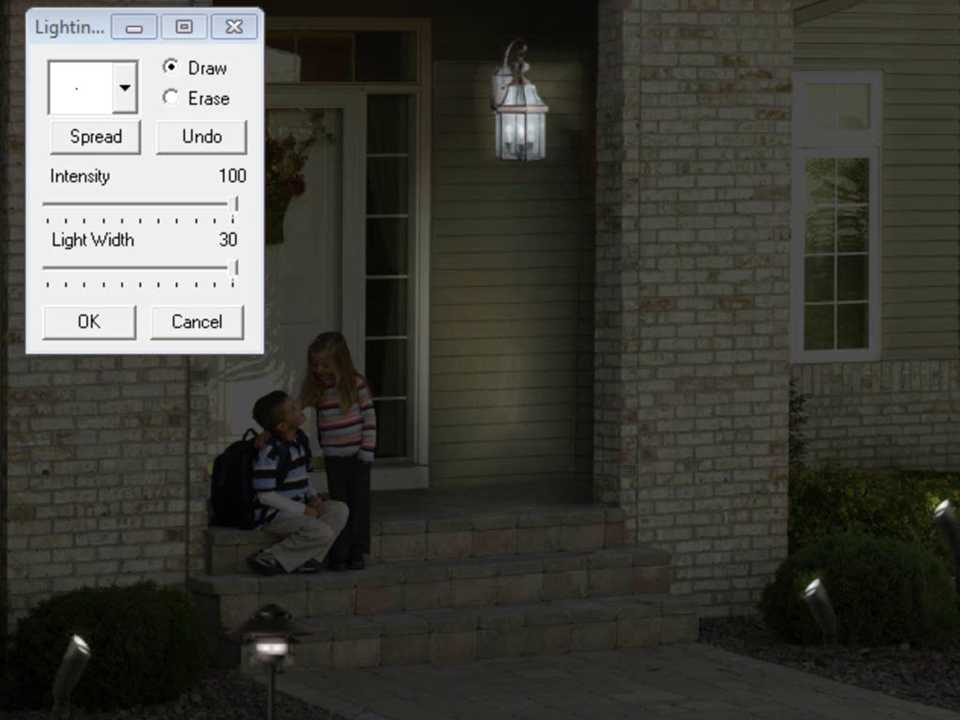
scroll(831, 636, down, 4)
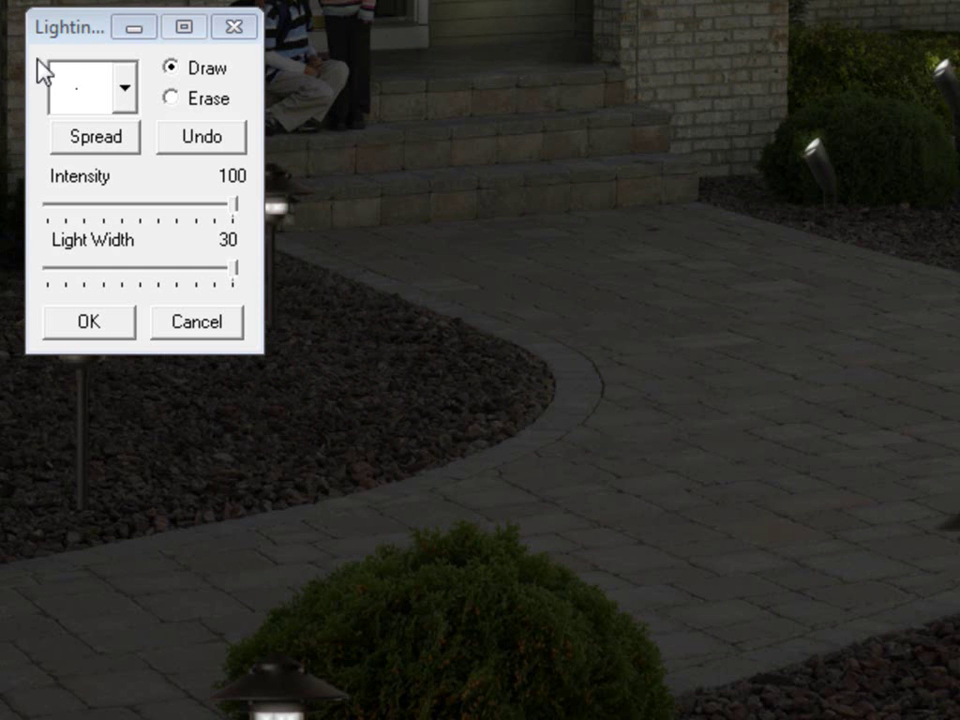
Start a Spread from the right path lamp and outline the walkway's upper edge to the bush
click(87, 147)
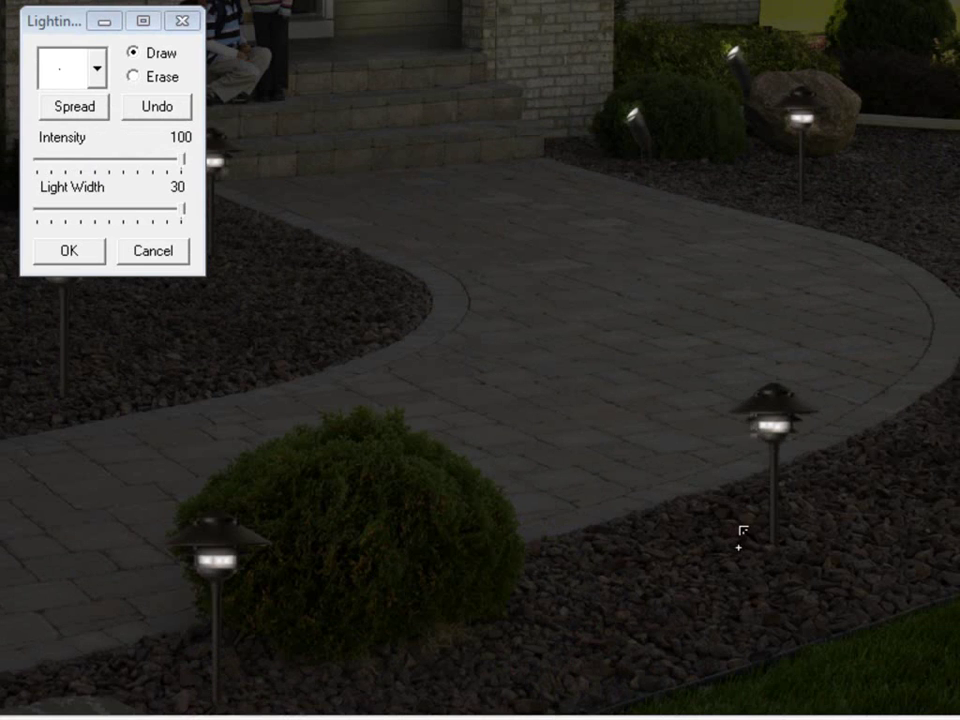
click(739, 524)
click(753, 372)
click(663, 367)
click(512, 389)
click(441, 424)
click(428, 438)
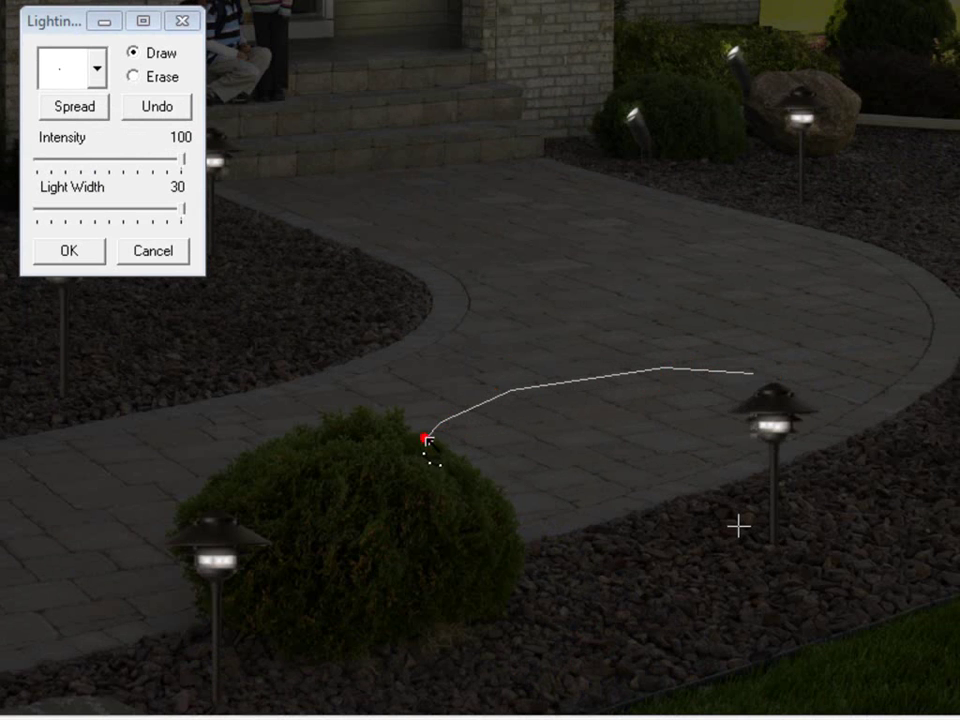
click(435, 447)
Extend the outline down through the gravel and back to the start, closing the lit area
click(485, 518)
click(500, 572)
click(482, 628)
click(573, 675)
click(771, 675)
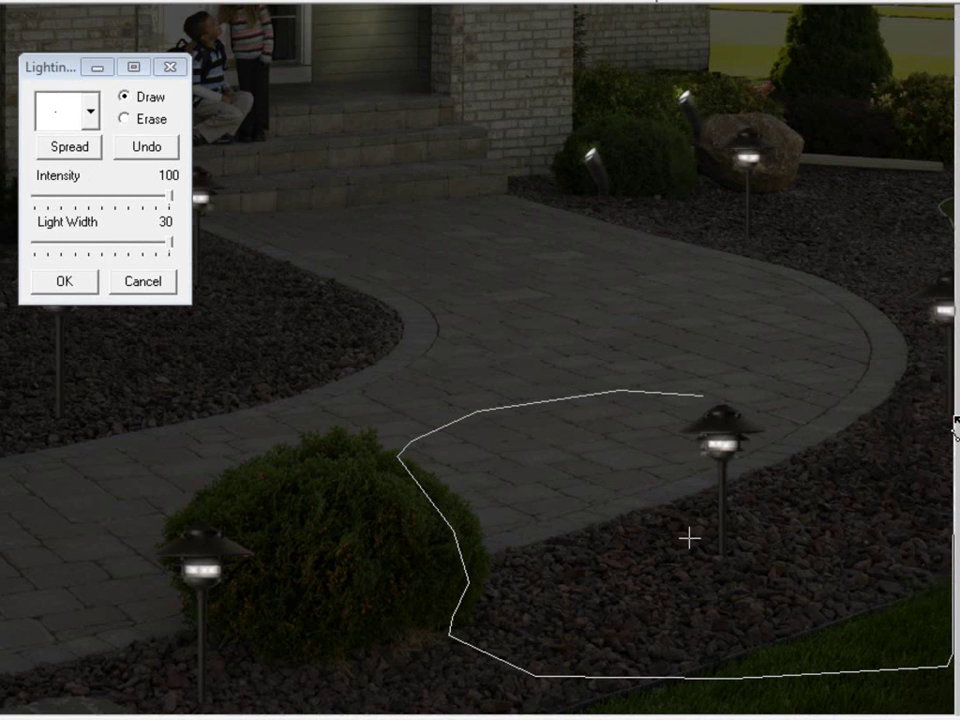
click(959, 377)
click(934, 372)
click(700, 397)
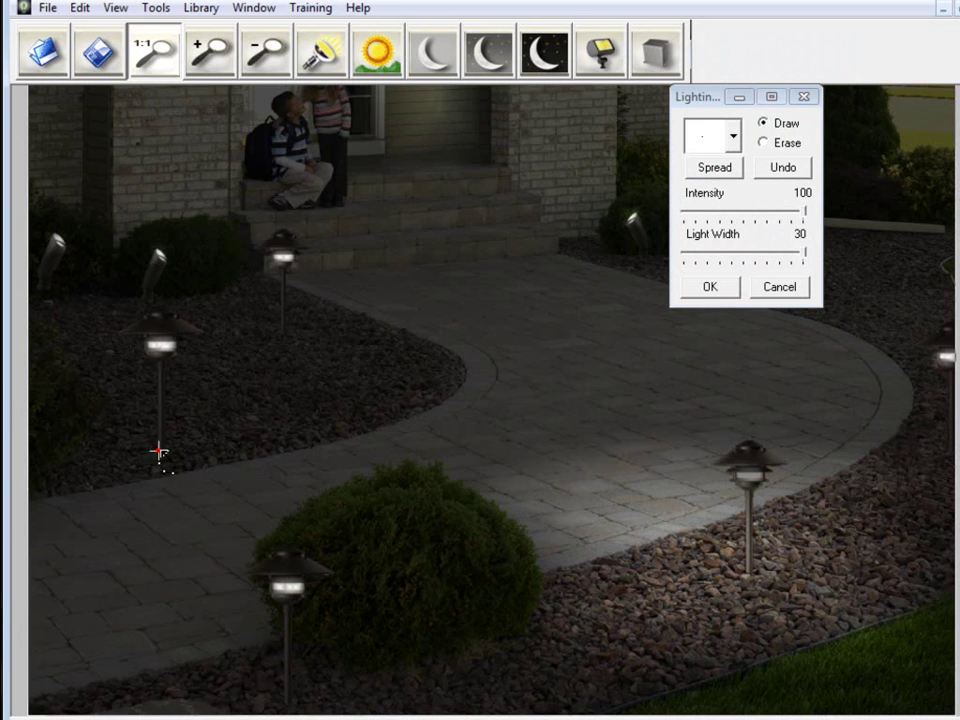
Set a source at the left path lamp and outline the gravel bed and lower walkway
click(158, 452)
click(78, 389)
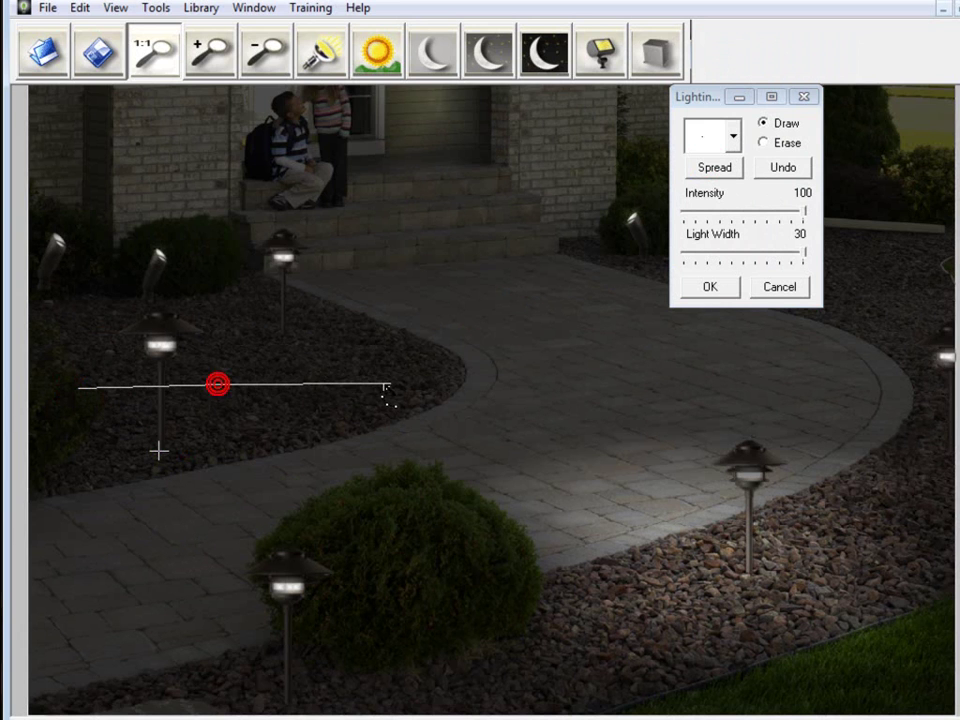
click(383, 384)
click(431, 426)
click(416, 464)
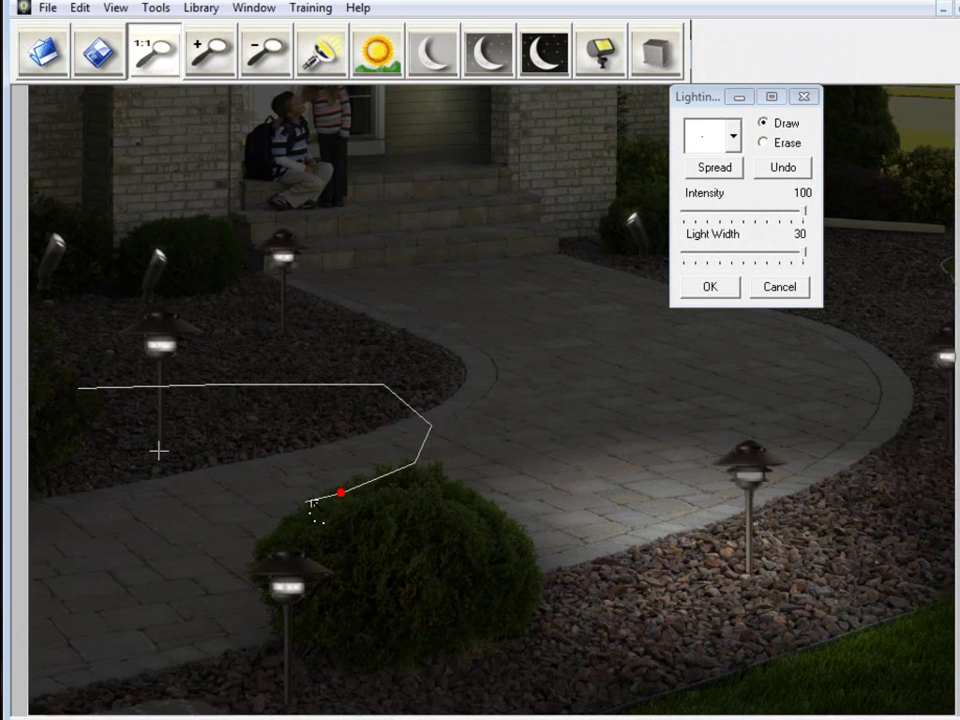
click(272, 522)
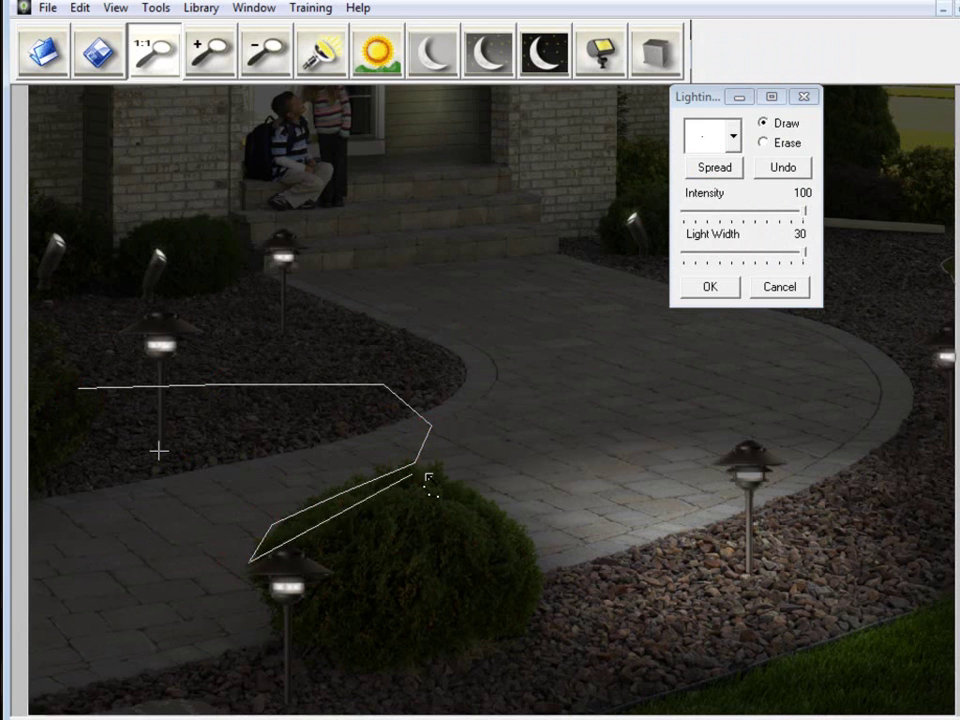
click(212, 597)
click(37, 591)
click(27, 562)
double_click(24, 388)
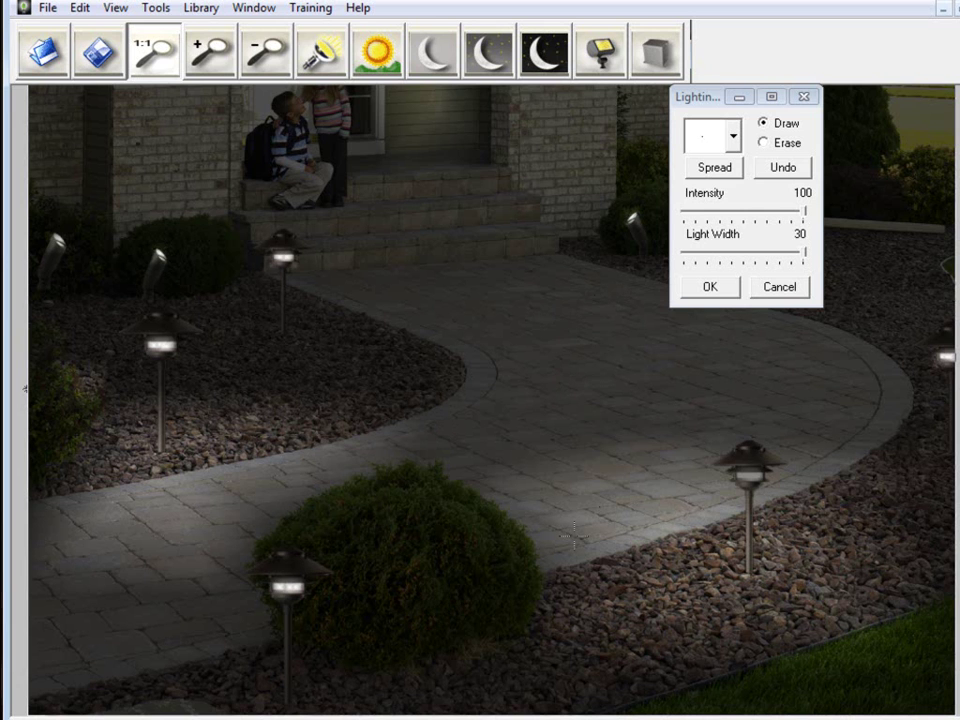
Spread light across the walkway from the lamp by the steps
click(714, 167)
click(289, 334)
mouse_move(238, 287)
mouse_down()
mouse_move(314, 276)
mouse_move(473, 278)
mouse_move(542, 305)
mouse_move(564, 326)
mouse_move(565, 346)
mouse_move(504, 399)
mouse_move(347, 417)
mouse_move(234, 403)
mouse_move(158, 360)
mouse_move(152, 335)
mouse_move(156, 312)
mouse_move(243, 282)
mouse_up()
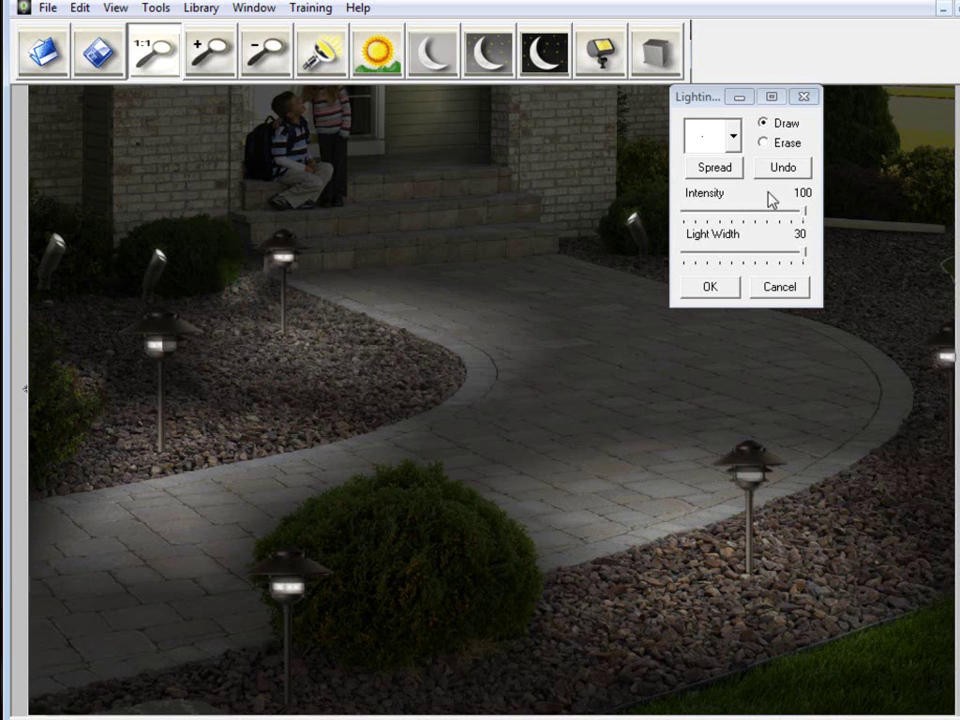
Light the gravel around the lower lamp in front of the bush with another spread
drag(709, 94, 687, 97)
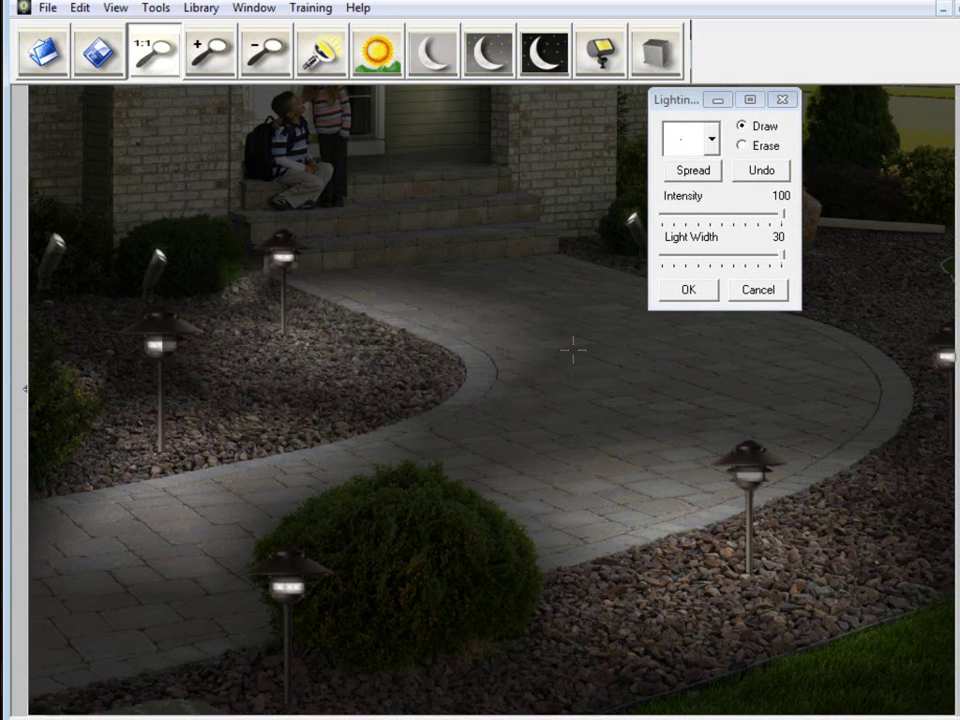
click(690, 171)
mouse_move(310, 588)
mouse_down()
mouse_move(410, 590)
mouse_move(510, 631)
mouse_move(594, 689)
mouse_move(568, 715)
mouse_move(80, 713)
mouse_move(42, 695)
mouse_move(24, 638)
mouse_move(143, 554)
mouse_move(241, 552)
mouse_move(313, 583)
mouse_up()
click(312, 582)
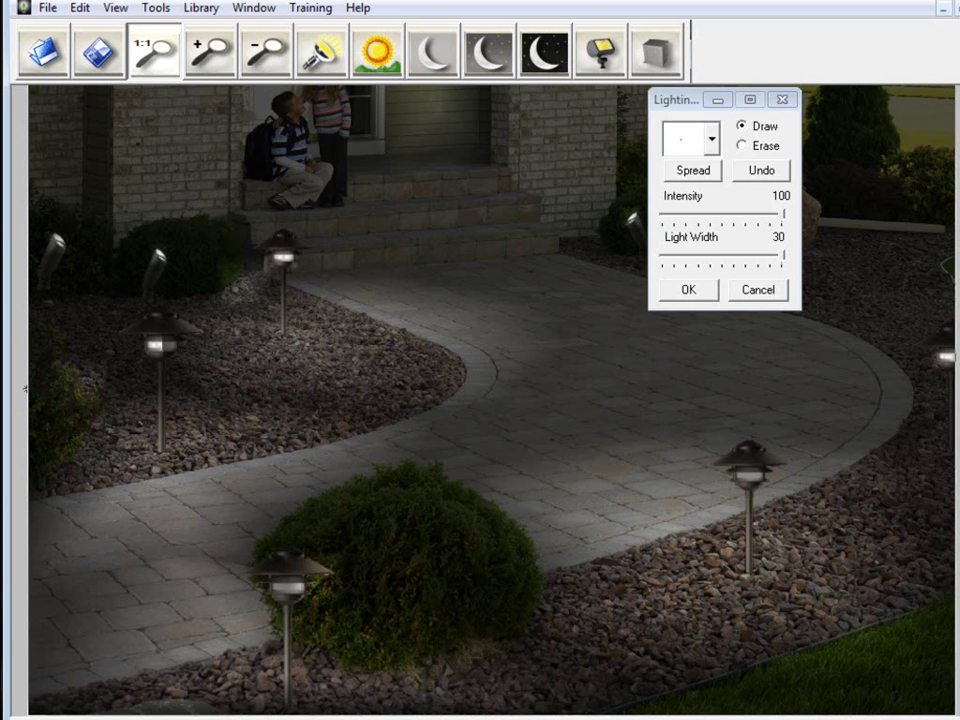
Spread light from the right path lamp post over the nearby curved walkway
scroll(490, 400, up, 5)
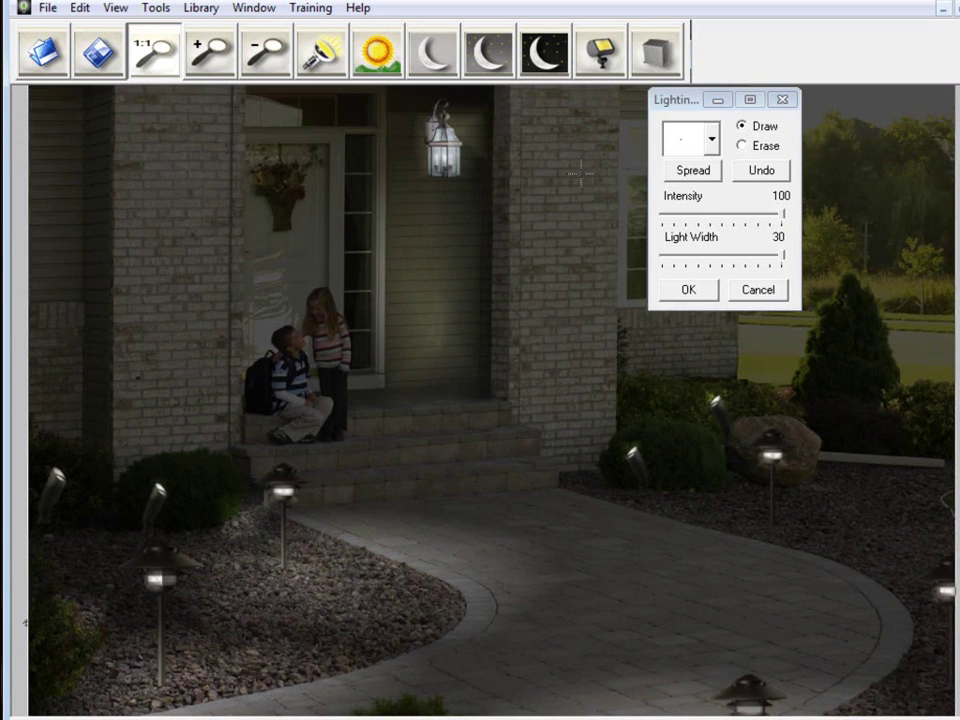
click(691, 170)
click(771, 525)
click(733, 492)
click(621, 499)
click(548, 515)
click(540, 555)
click(700, 613)
click(860, 605)
click(917, 572)
click(945, 533)
click(915, 497)
click(739, 493)
click(735, 486)
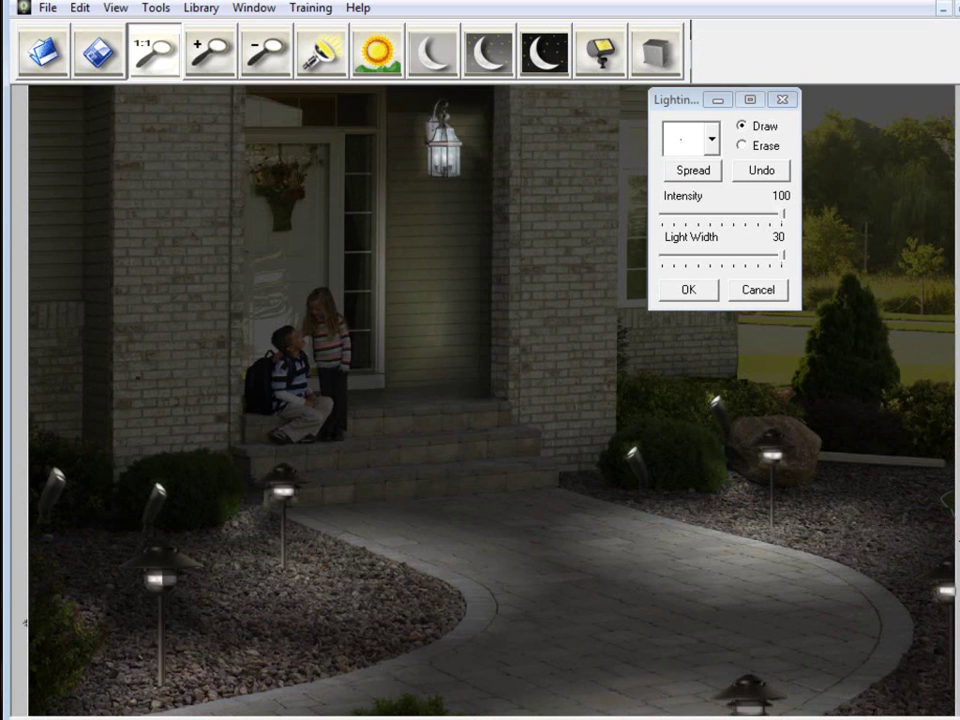
Outline another lit area around the right path light, undo it, and fit the photo to the window
scroll(909, 531, down, 3)
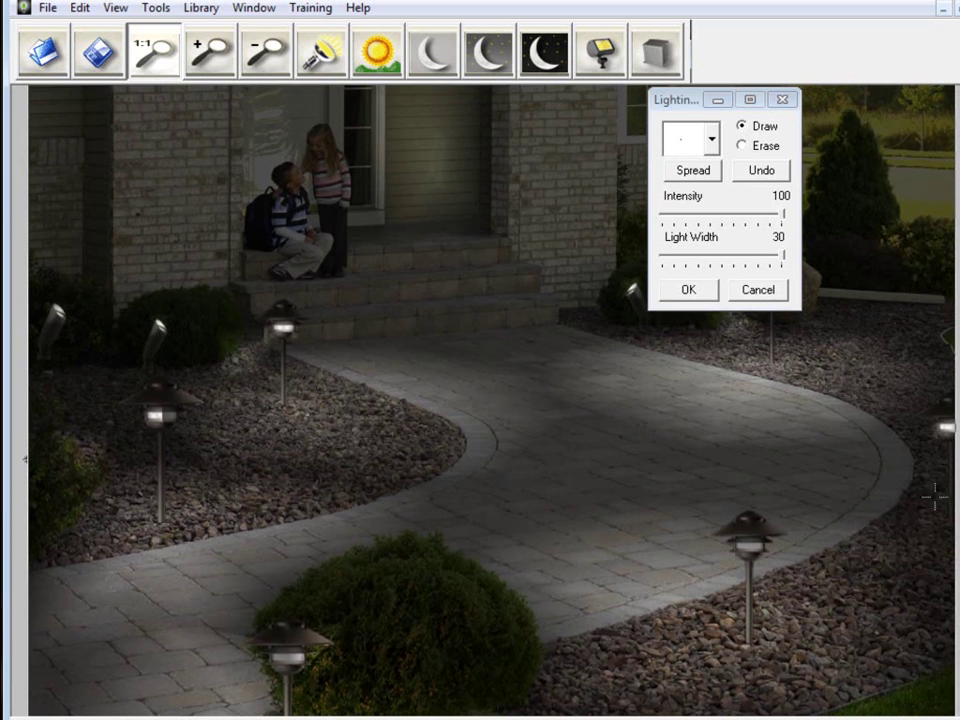
click(688, 171)
click(925, 440)
click(795, 441)
click(731, 450)
click(717, 486)
click(748, 512)
click(795, 540)
click(877, 562)
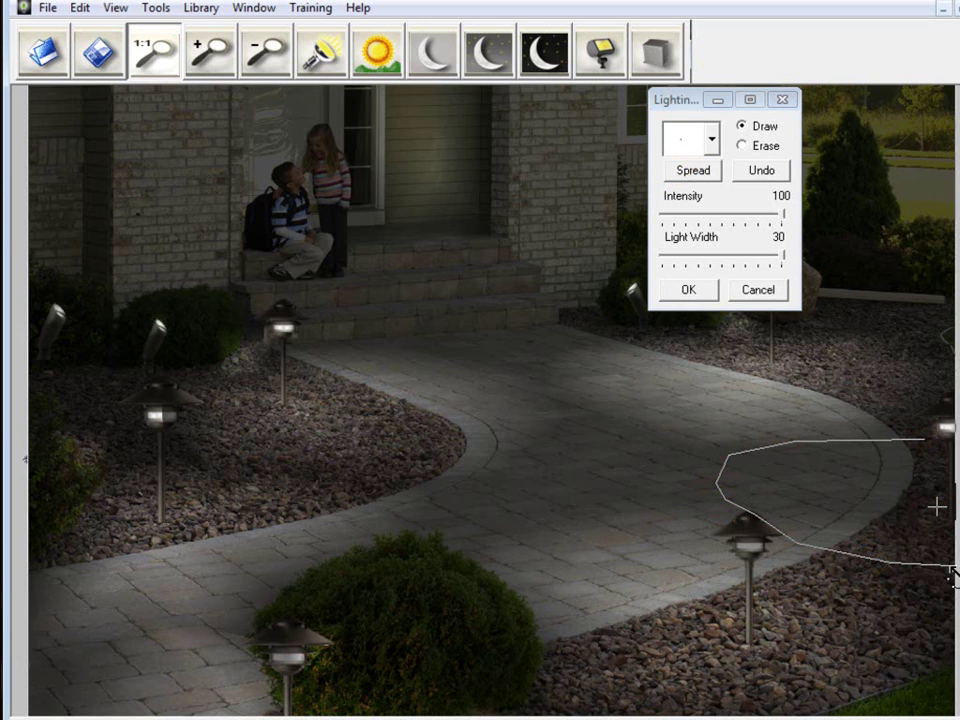
click(948, 566)
click(955, 481)
click(929, 440)
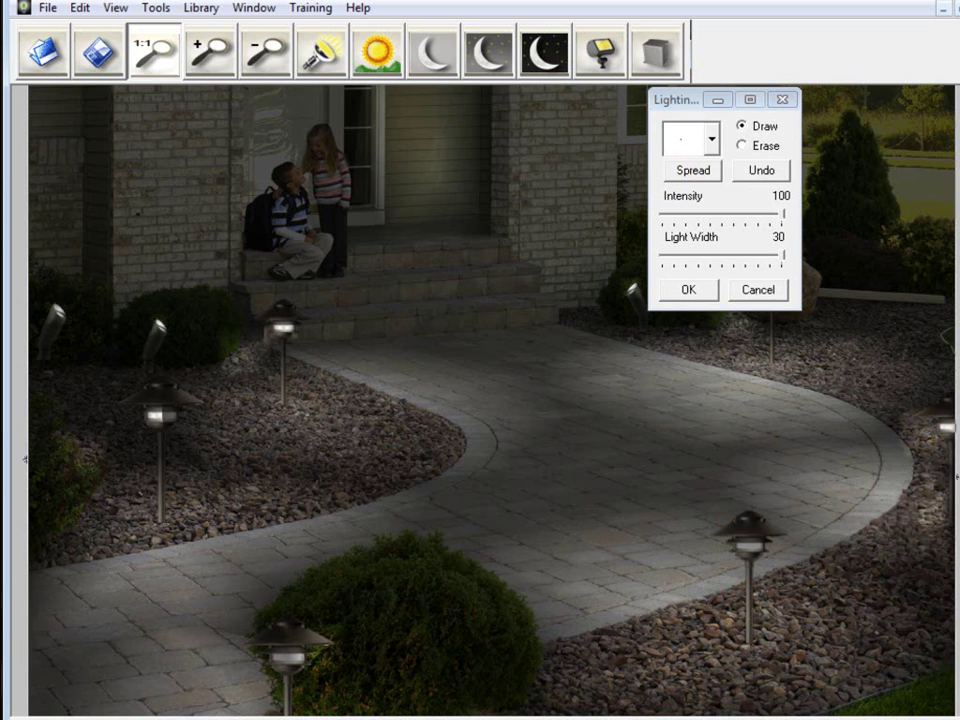
click(762, 172)
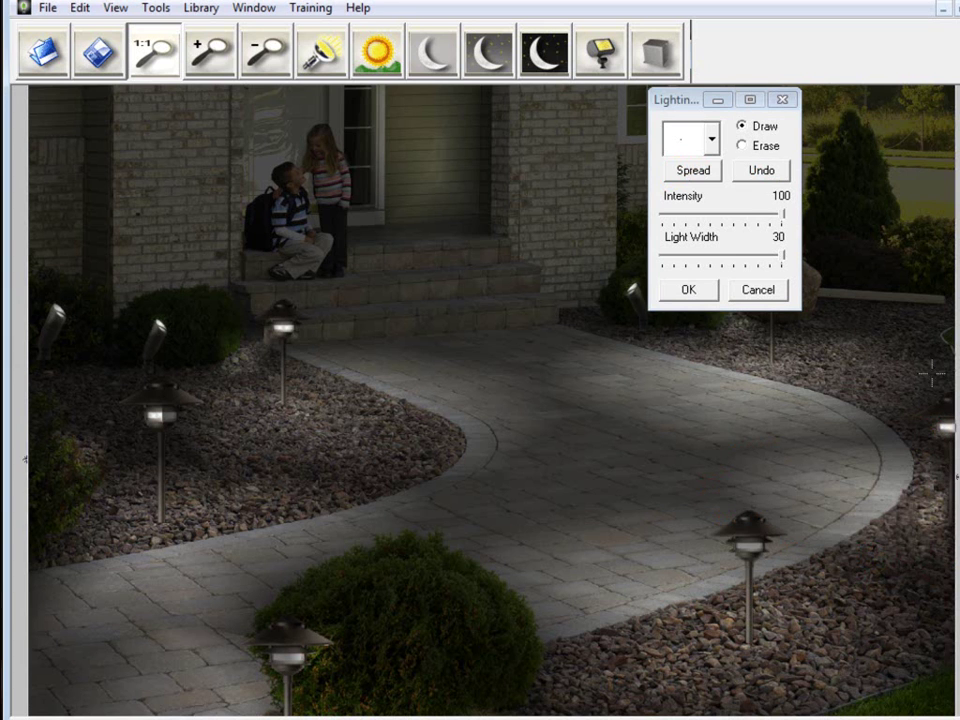
key(ctrl+0)
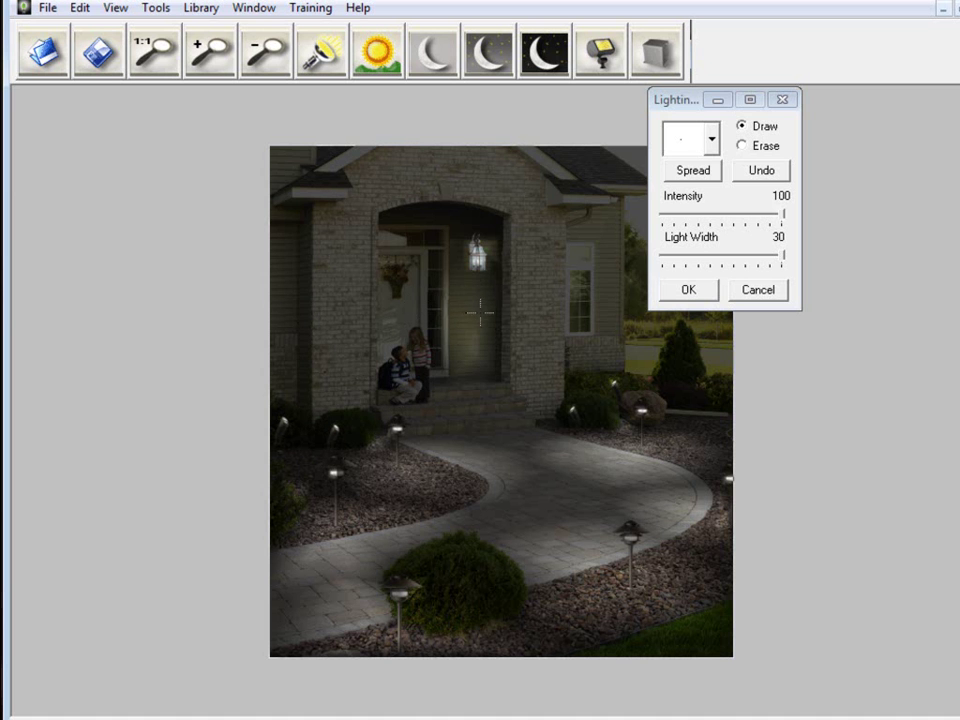
At actual size, wash the left porch pillar with uplight from its flower-bed fixture
key(ctrl+1)
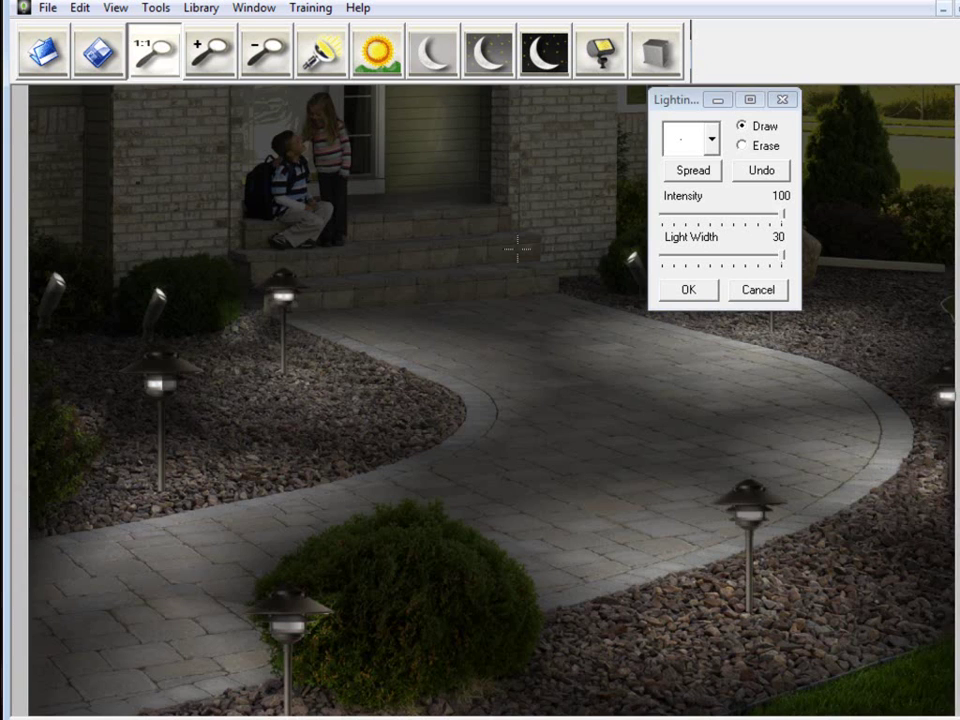
scroll(547, 412, up, 3)
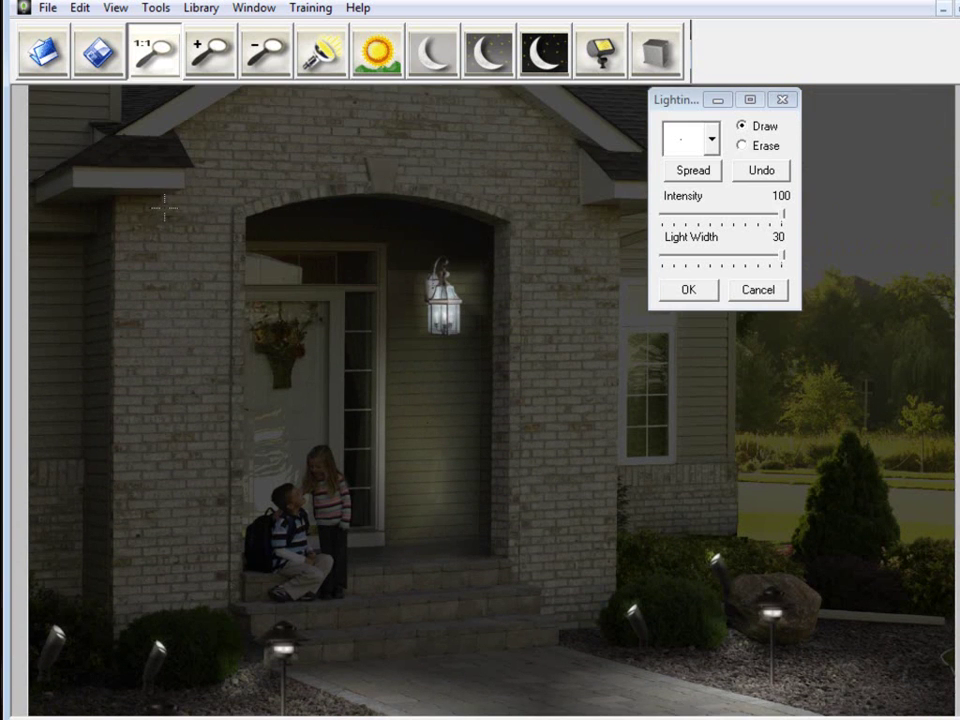
click(710, 177)
mouse_move(170, 656)
mouse_down()
mouse_move(236, 558)
mouse_move(233, 361)
mouse_move(258, 226)
mouse_move(245, 211)
mouse_move(193, 198)
mouse_move(128, 196)
mouse_move(118, 199)
mouse_move(104, 250)
mouse_move(115, 498)
mouse_move(157, 652)
mouse_up()
click(157, 645)
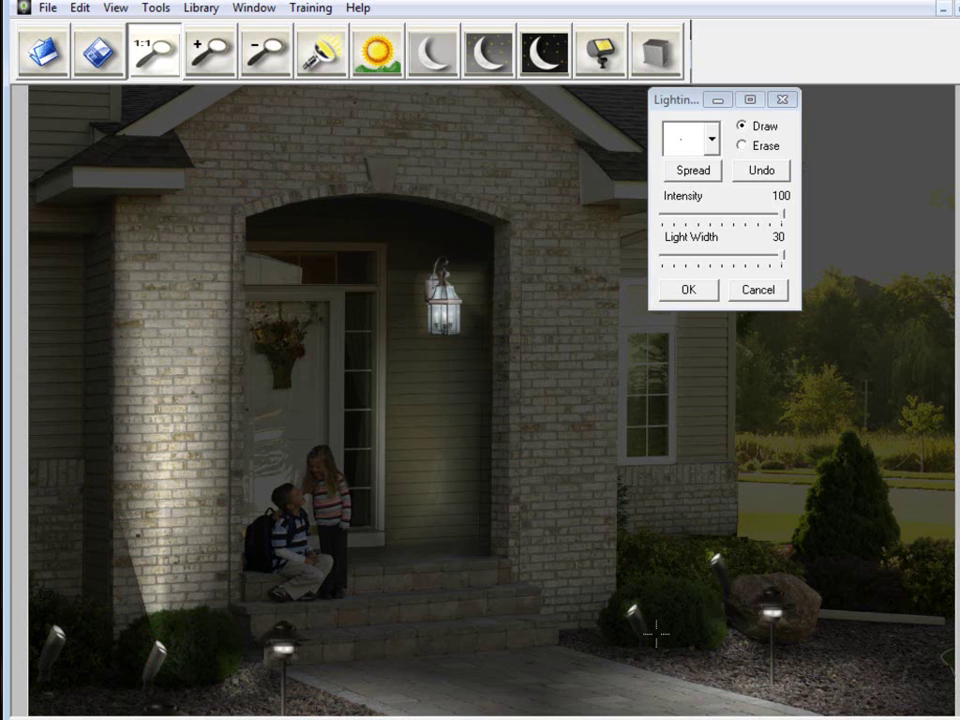
Trace the right brick pillar from its flower-bed fixture and close the outline to uplight it
click(716, 171)
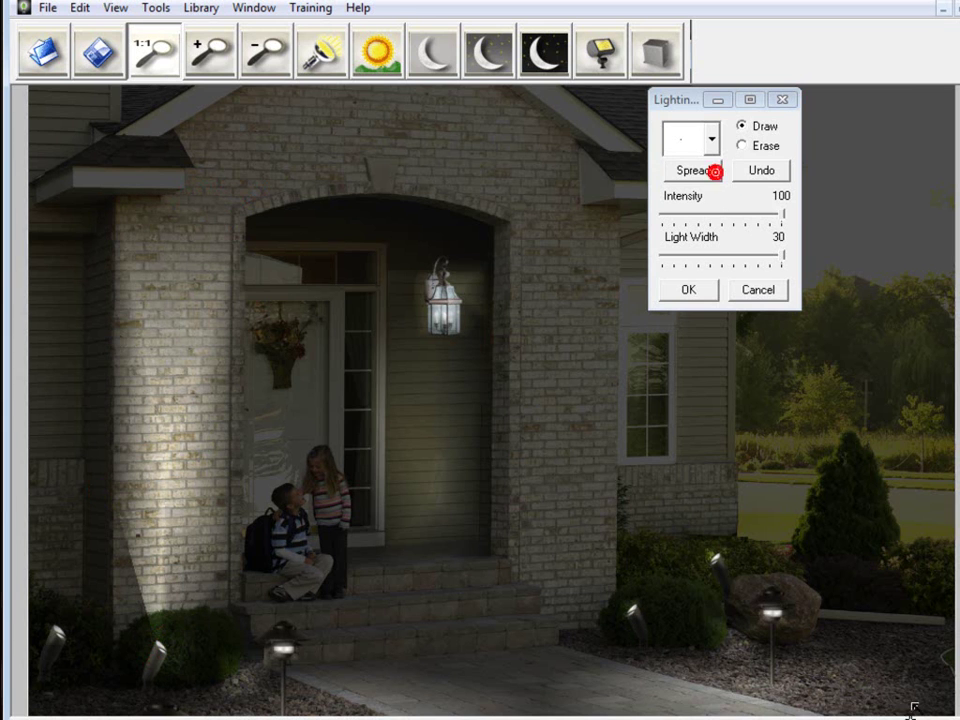
click(566, 474)
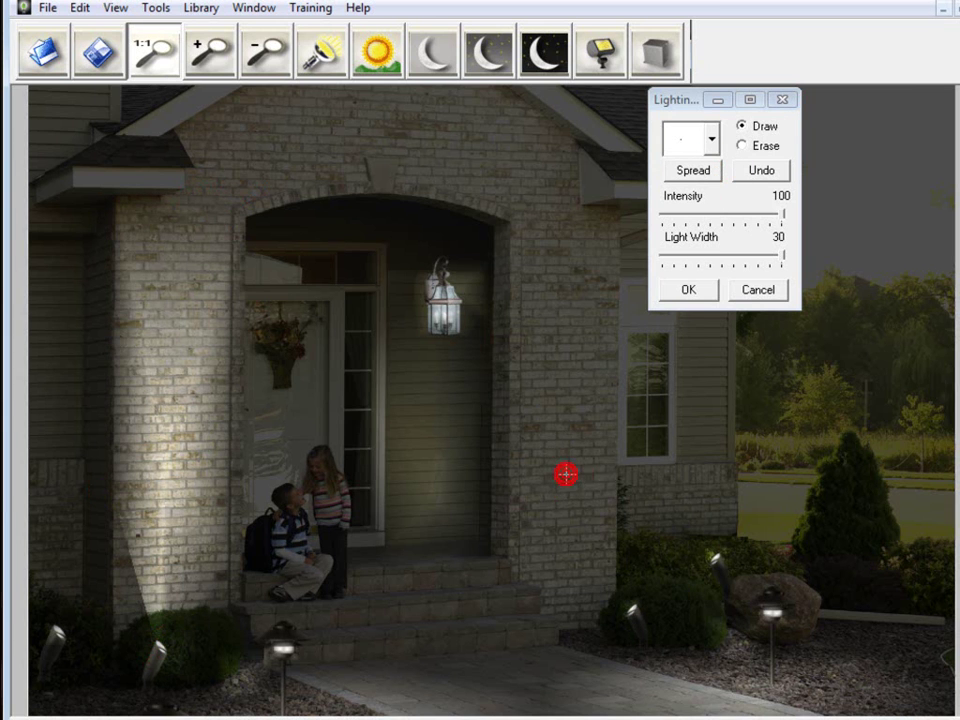
click(634, 610)
click(610, 489)
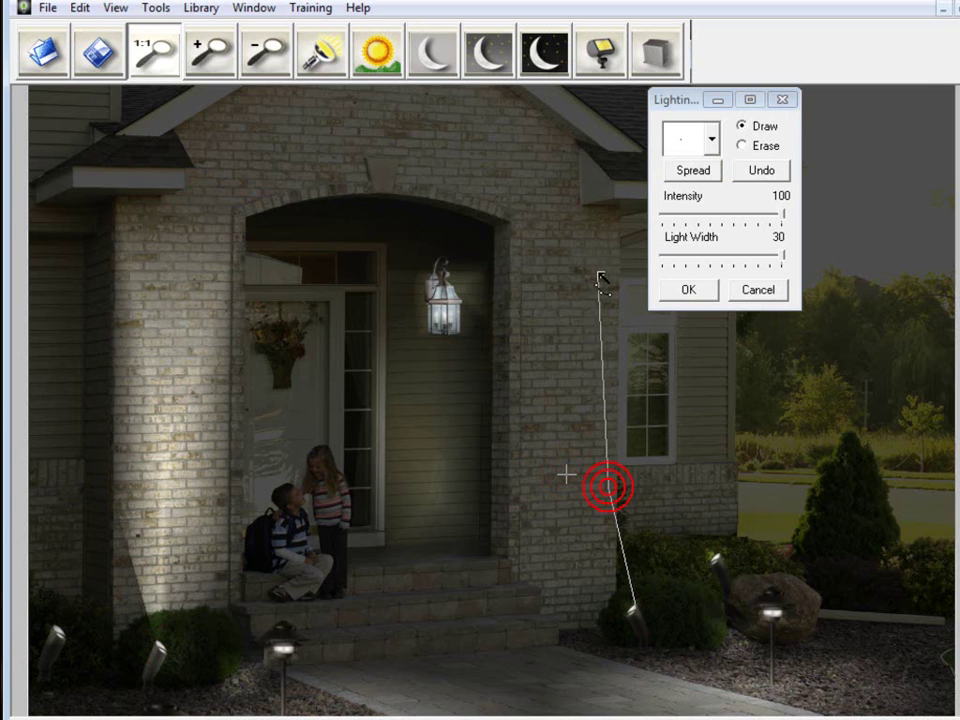
click(616, 210)
click(560, 196)
click(512, 204)
click(509, 216)
click(508, 444)
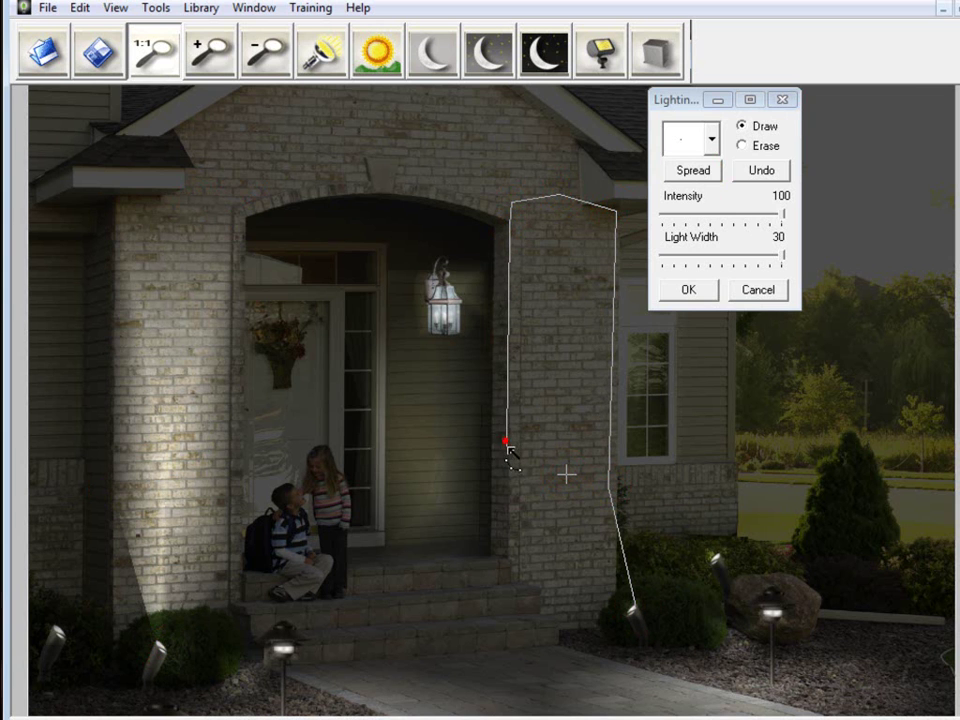
click(533, 537)
click(589, 594)
click(630, 612)
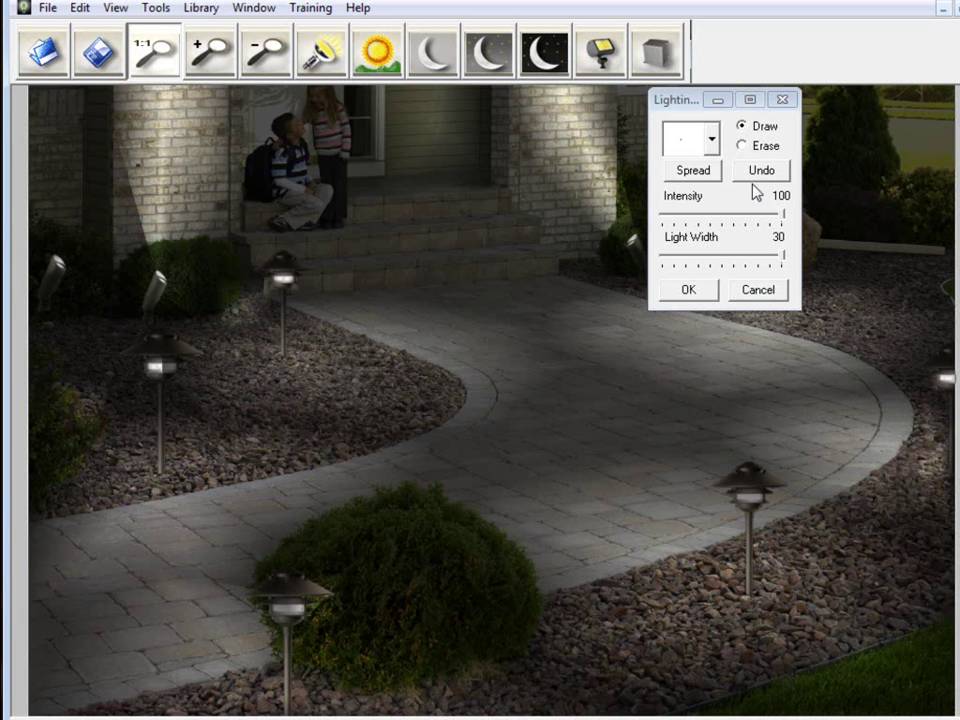
Aim a beam from the shrub fixture right of the porch, then undo it and reselect Spread
drag(686, 101, 299, 101)
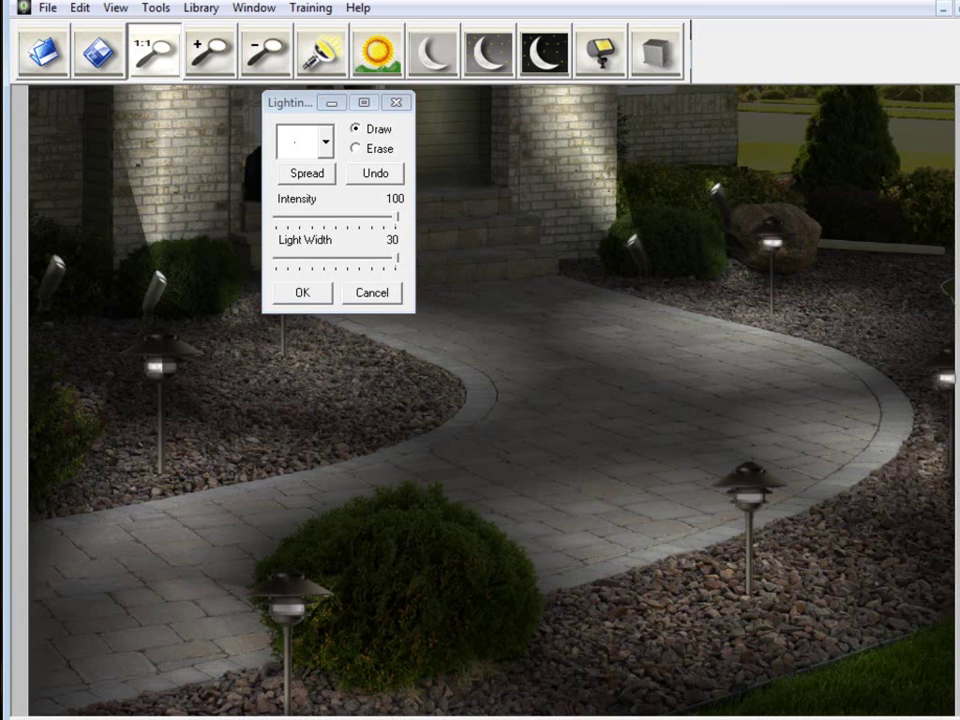
scroll(480, 400, up, 10)
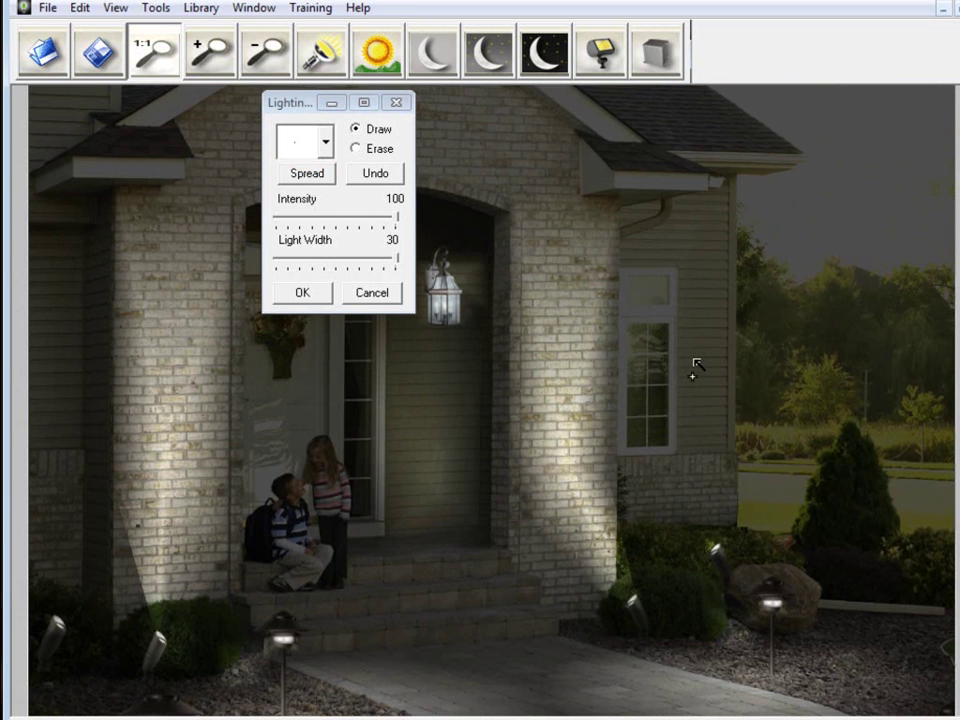
click(694, 360)
mouse_move(720, 548)
mouse_down()
mouse_move(740, 252)
mouse_move(729, 191)
mouse_move(619, 209)
mouse_move(628, 335)
mouse_move(651, 368)
mouse_move(717, 549)
mouse_up()
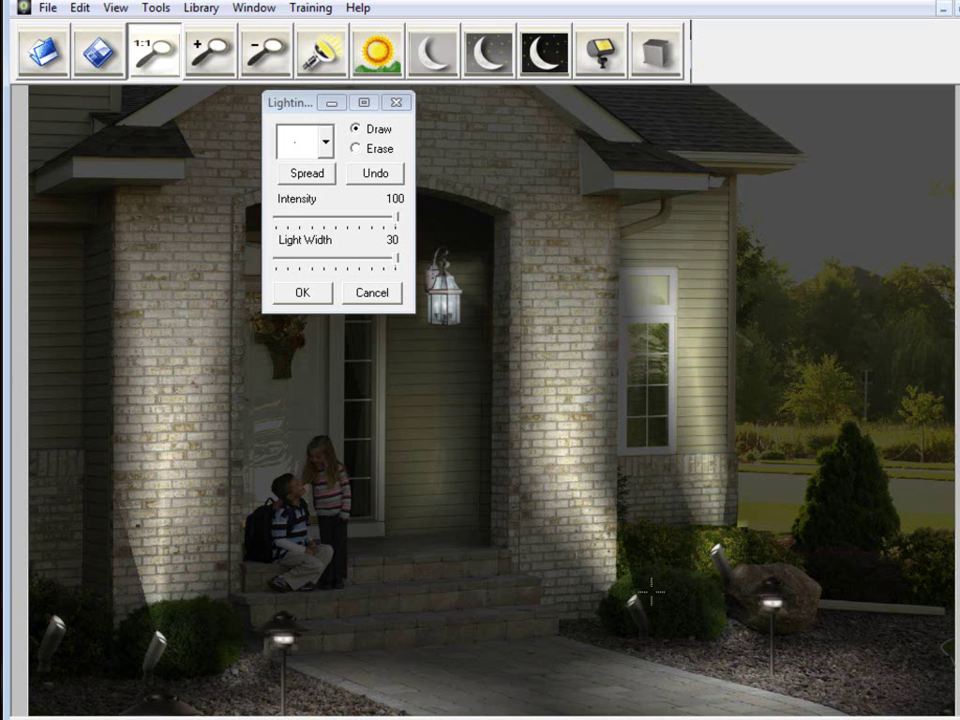
click(375, 174)
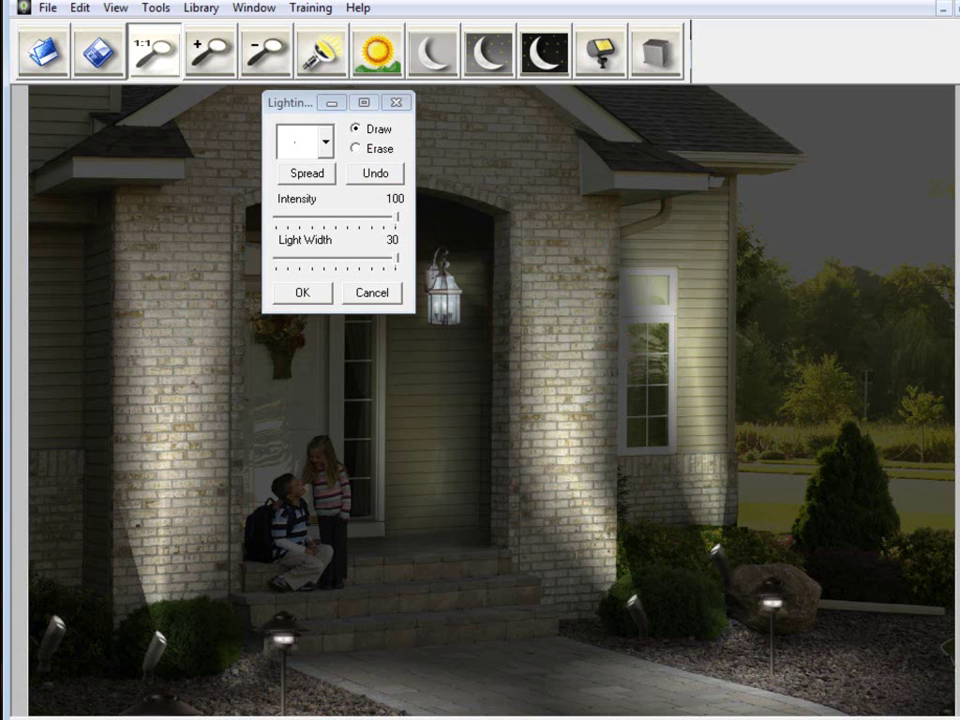
click(315, 172)
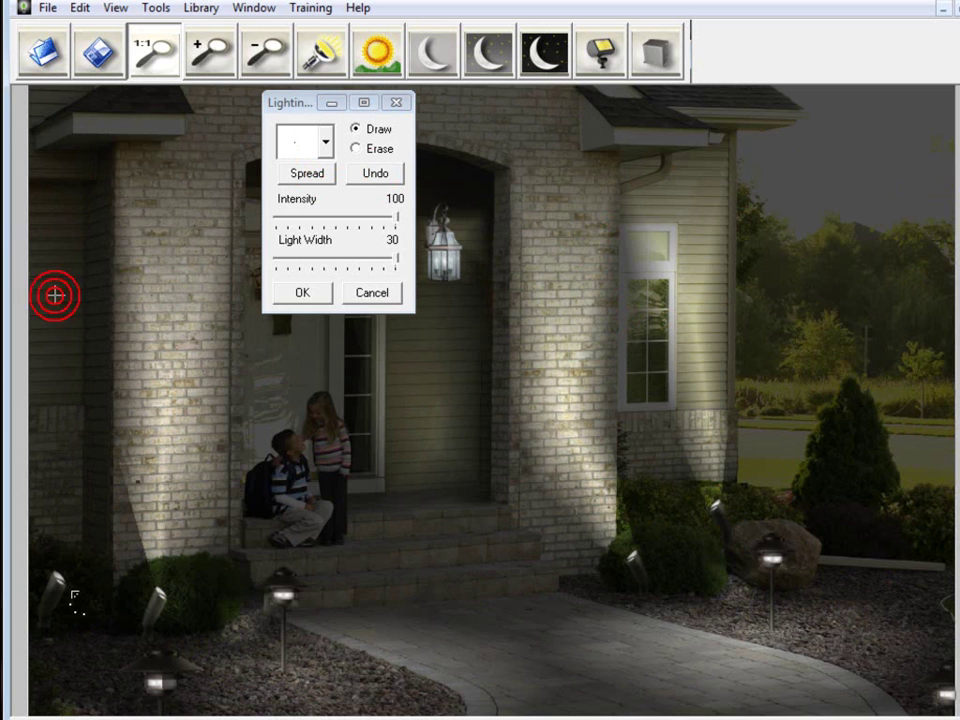
Draw an uplight beam from the lower-left fixture up the left porch pillar
mouse_move(70, 578)
mouse_down()
mouse_move(70, 538)
mouse_move(112, 342)
mouse_move(111, 148)
mouse_move(28, 152)
mouse_move(35, 432)
mouse_move(27, 452)
mouse_move(64, 580)
mouse_up()
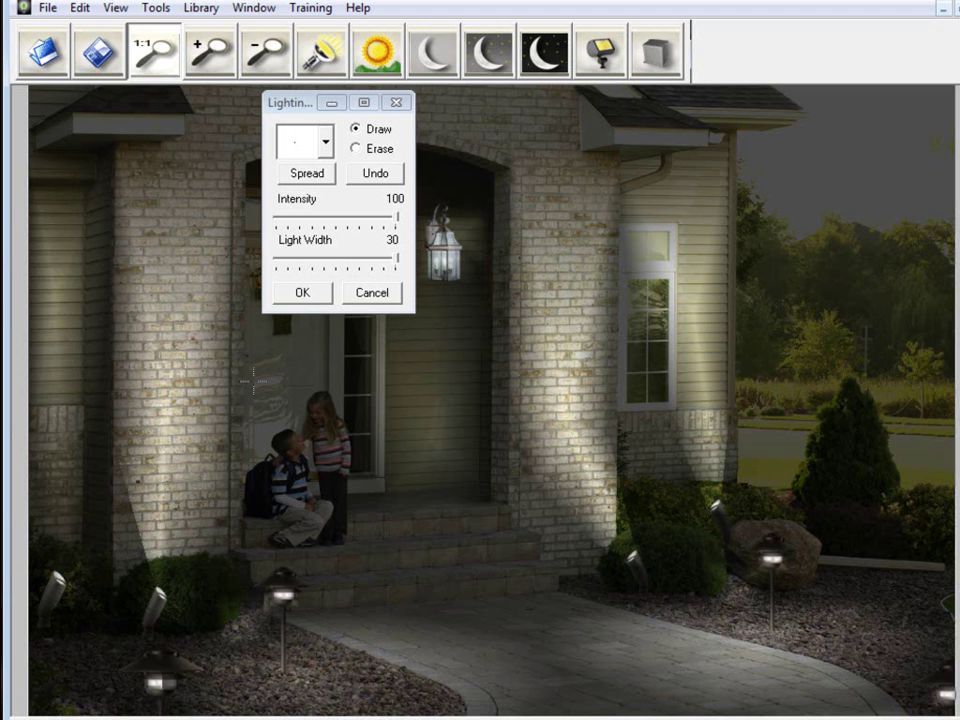
Apply the finished lighting and render the photo as a starry-night scene
click(301, 292)
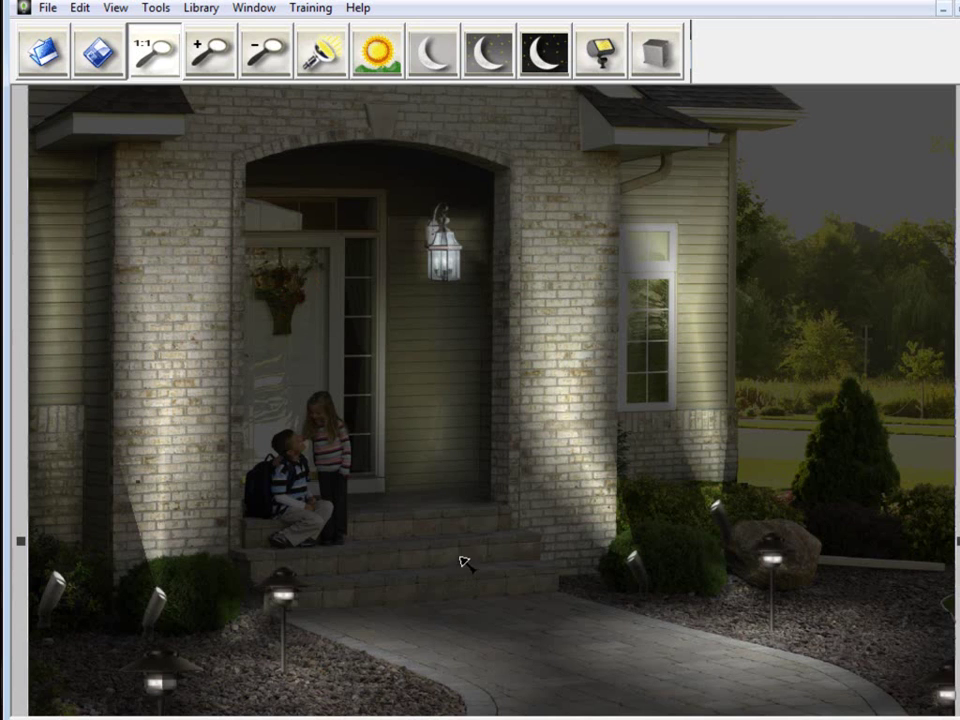
click(480, 532)
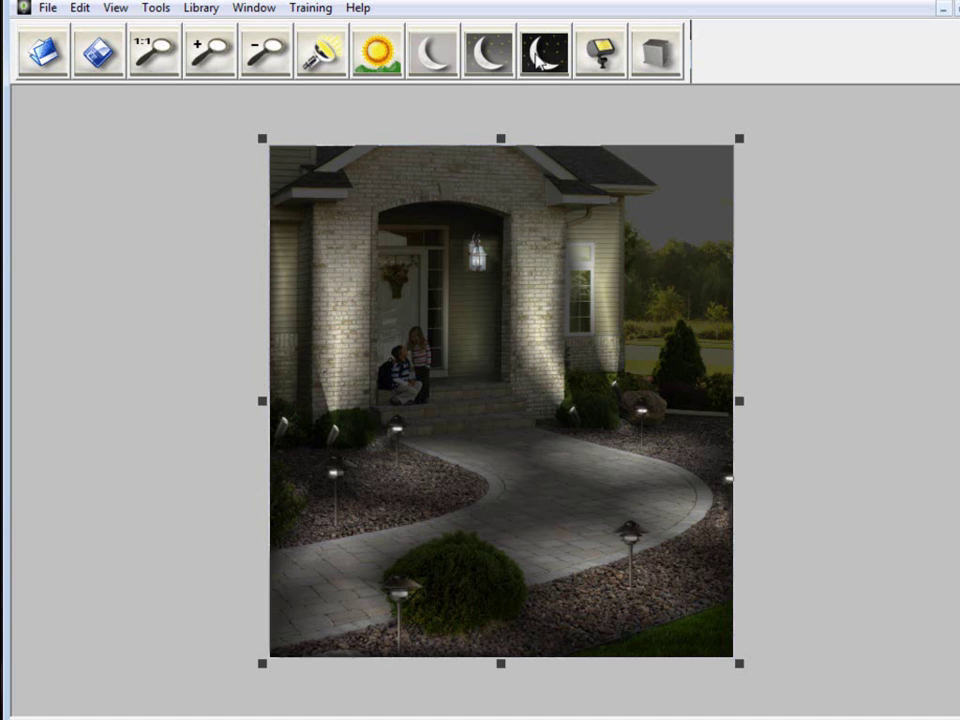
click(545, 58)
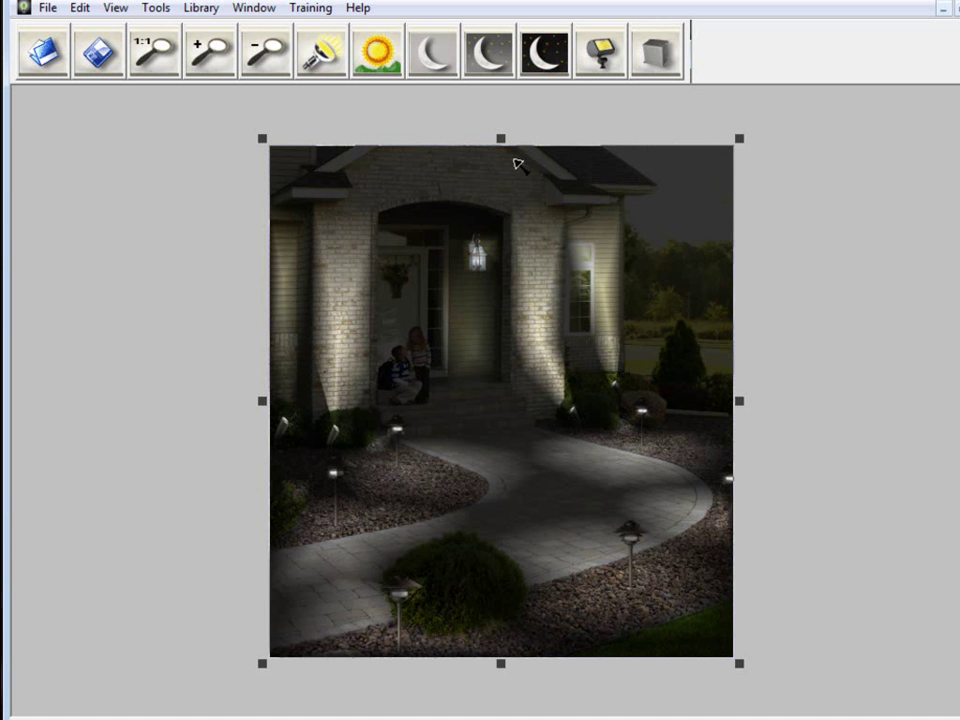
At actual size, compare the night render with the daytime photo, then return to starry night
key(ctrl+1)
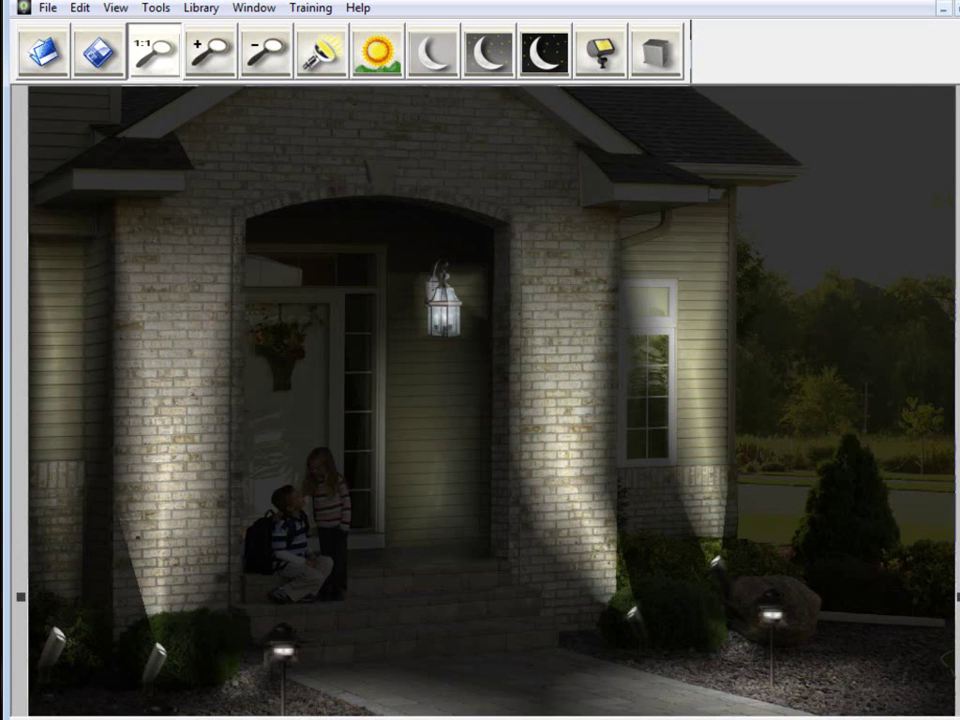
scroll(952, 321, down, 5)
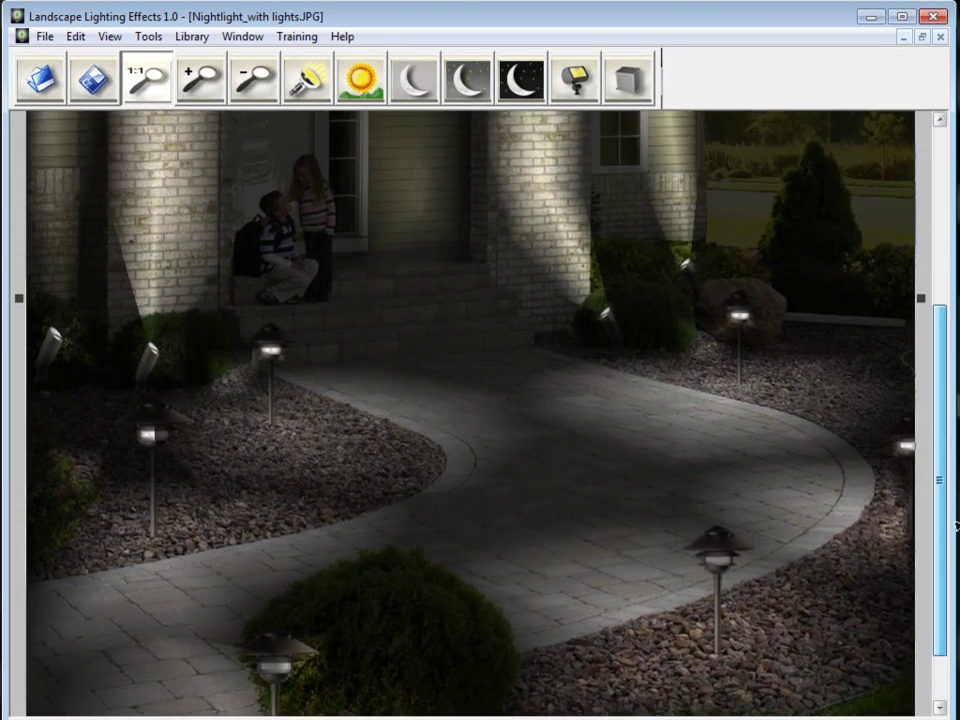
drag(955, 525, 955, 305)
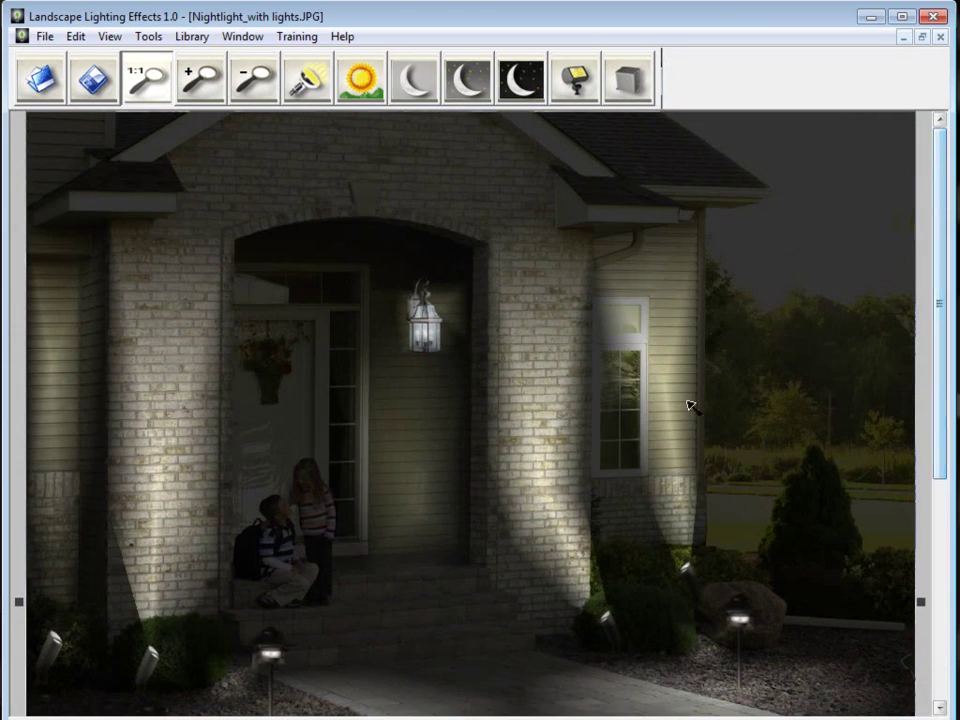
click(358, 82)
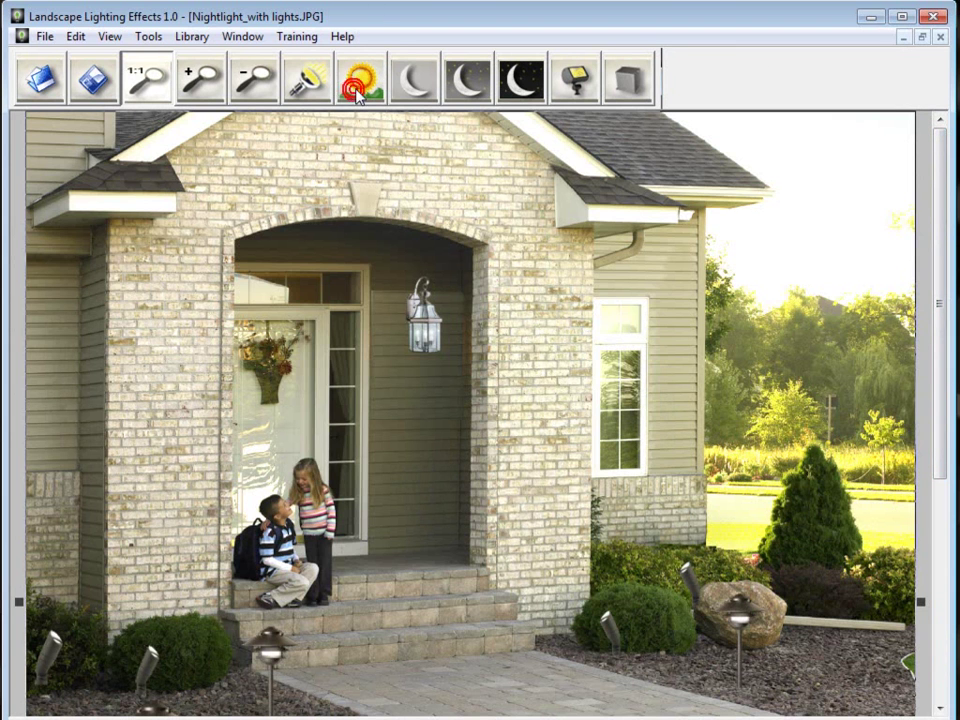
click(519, 84)
drag(938, 312, 949, 397)
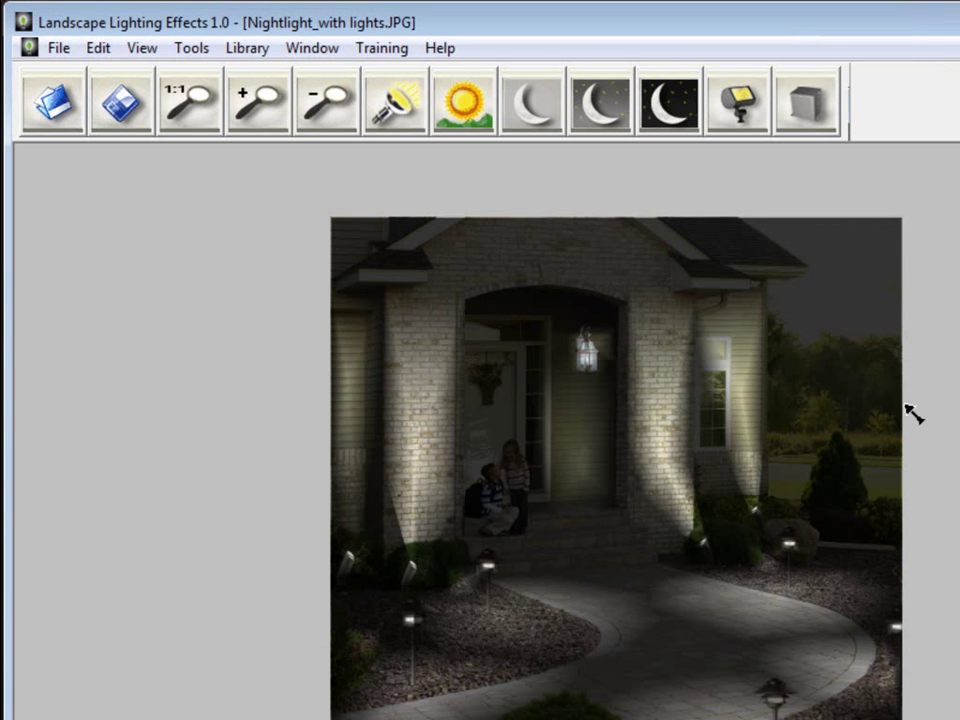
Save the lit photo as a JPEG JFIF named 'Nightlight_with lights and effect'
click(60, 50)
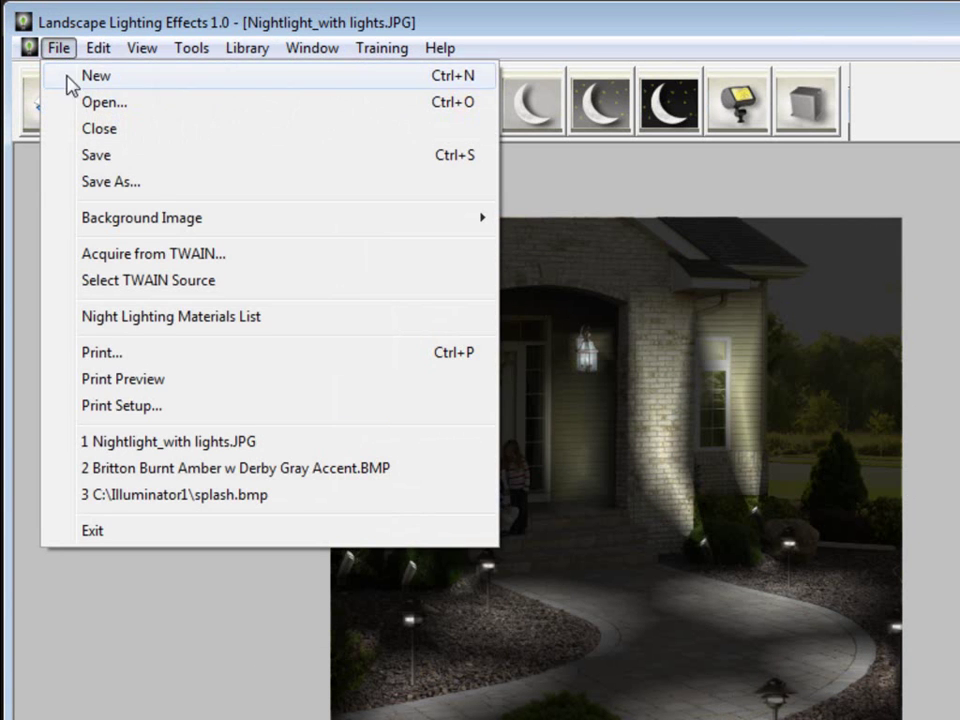
click(161, 188)
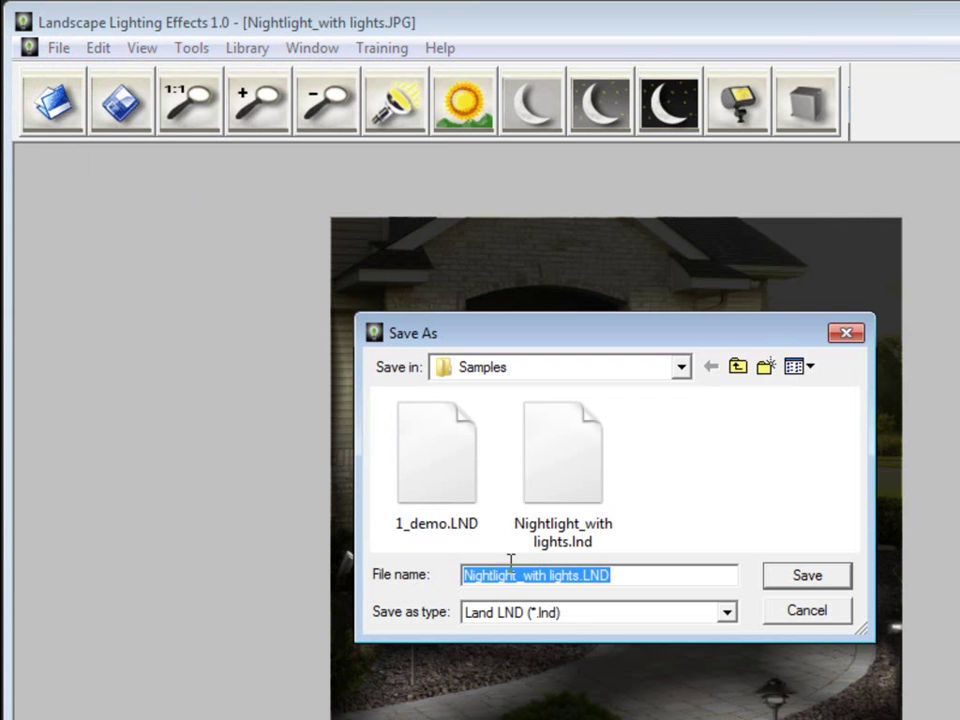
click(561, 622)
click(602, 683)
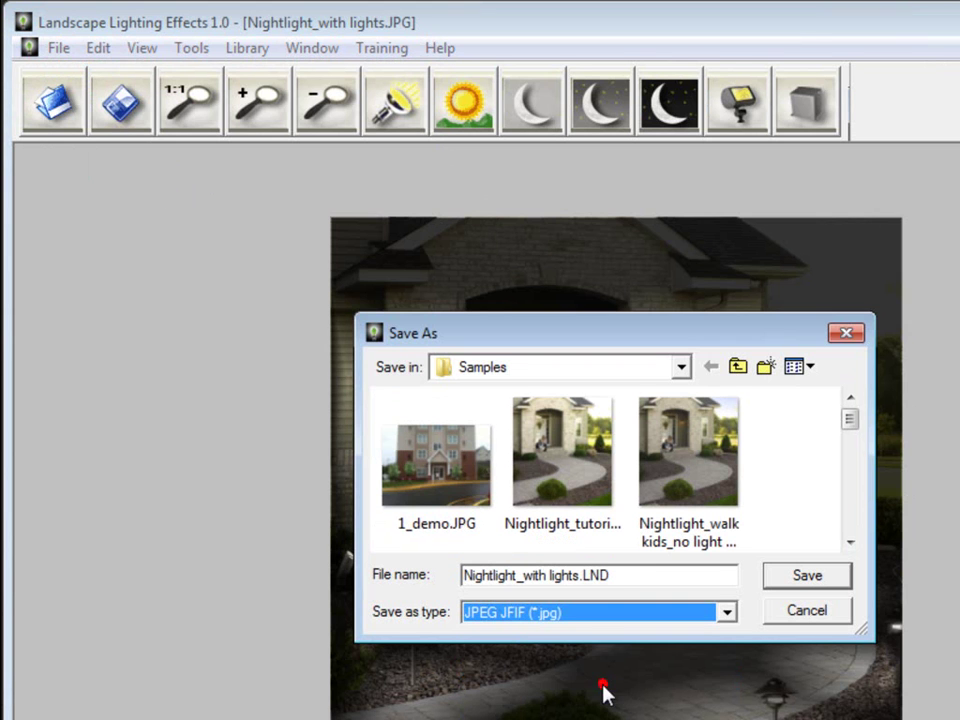
drag(619, 575, 589, 575)
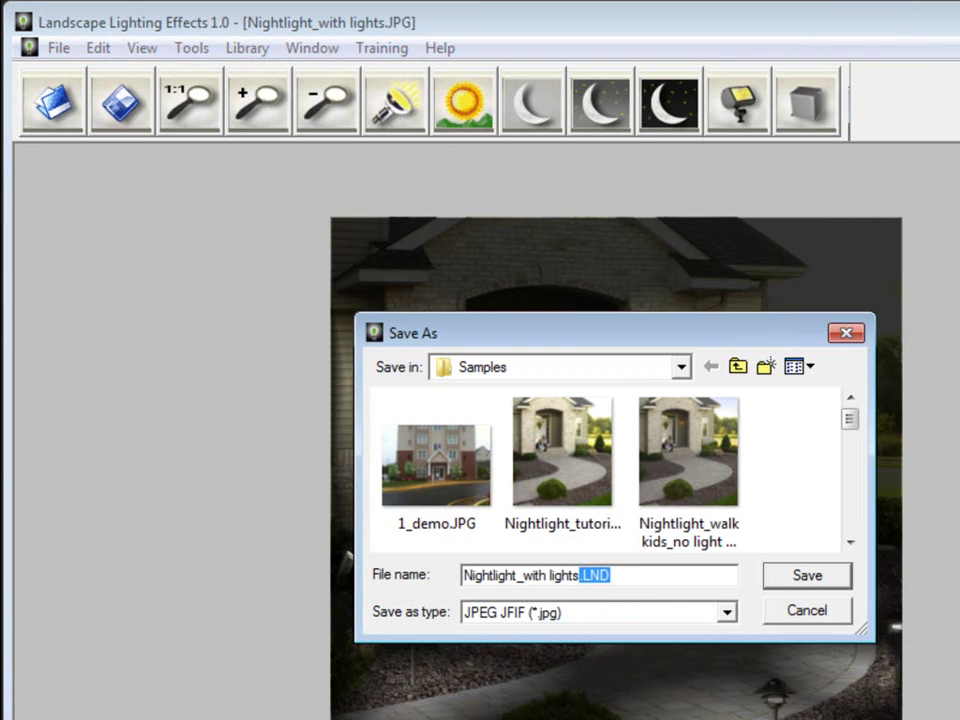
key(BackSpace)
text(and effect)
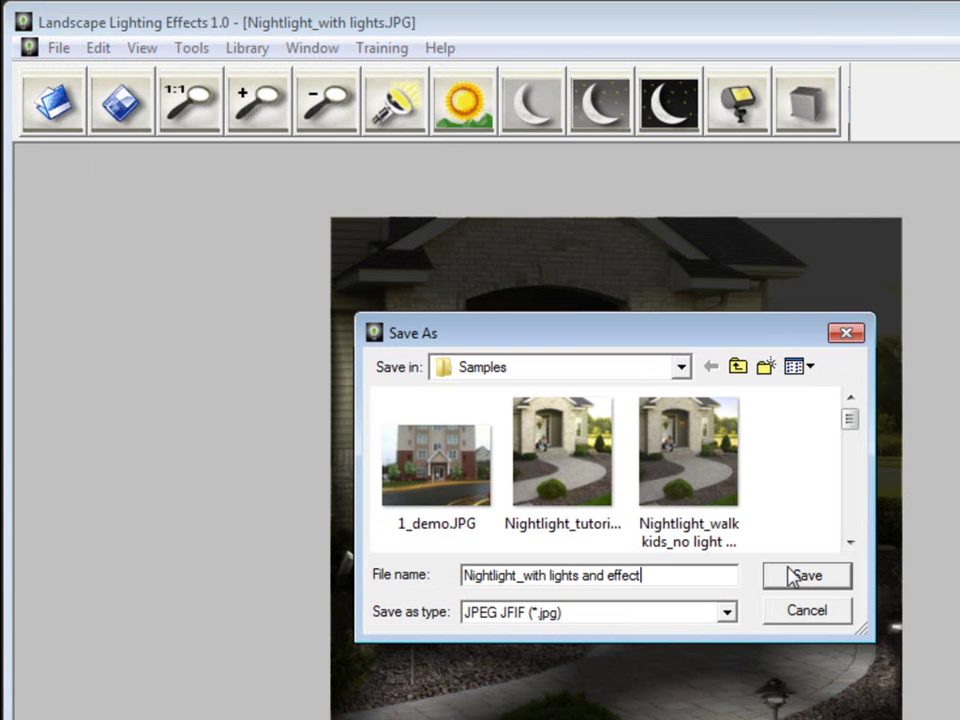
click(800, 582)
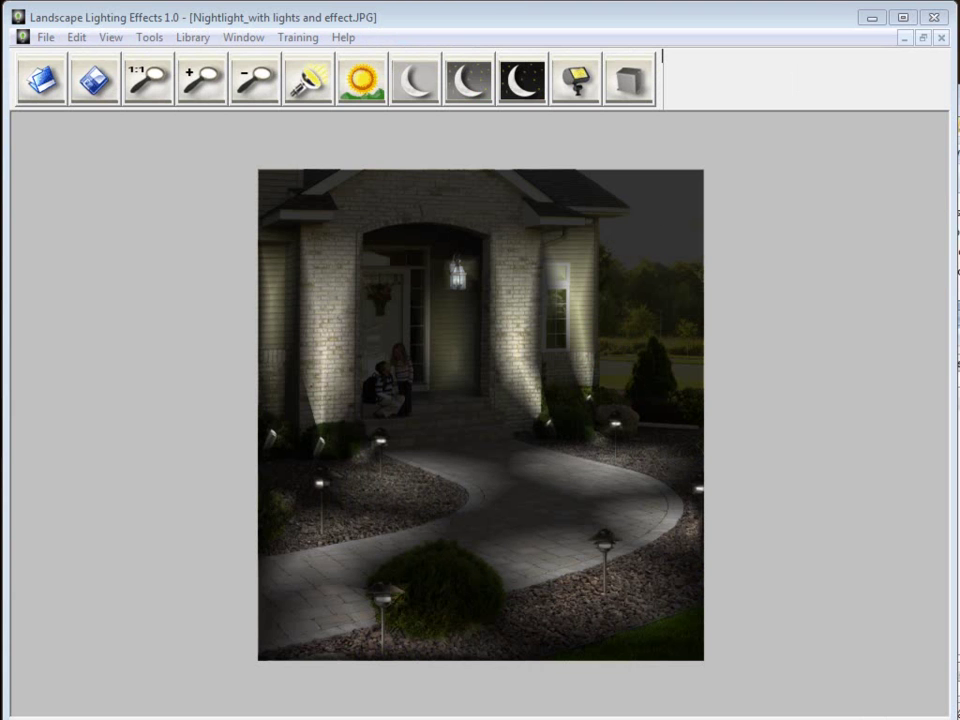
Add a 'Lighting Fixture Name' text label and move it below the walkway
double_click(557, 600)
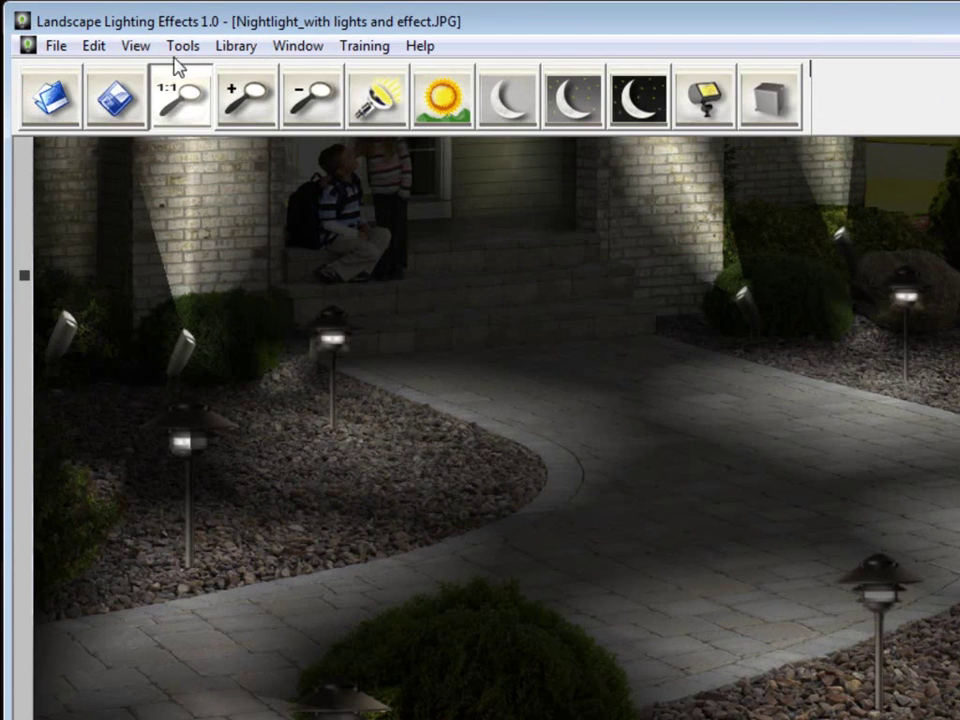
click(150, 38)
click(264, 133)
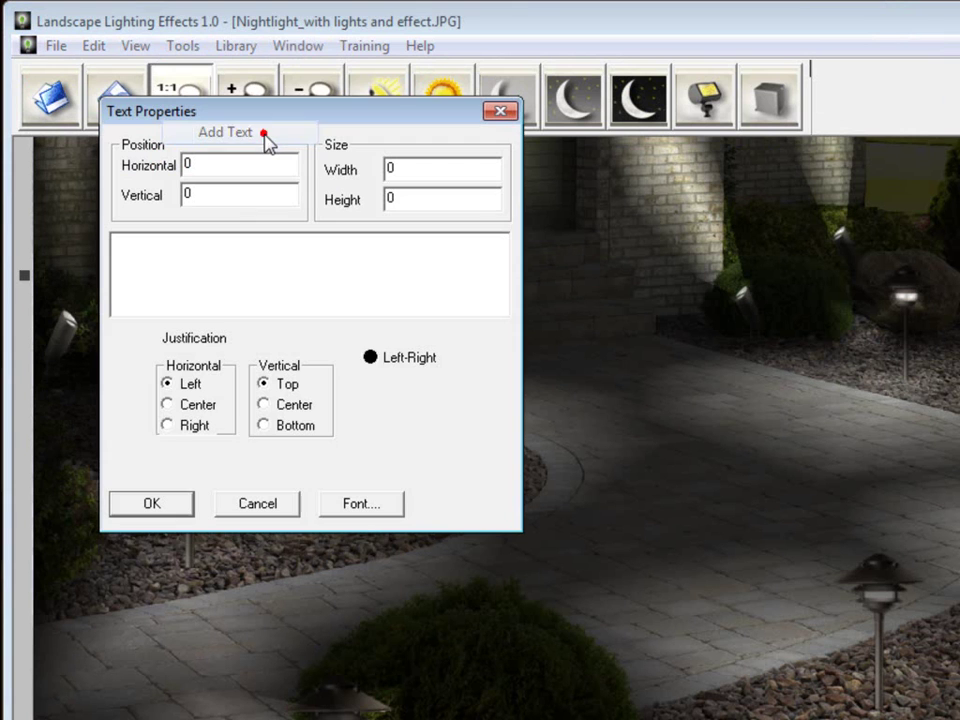
text(Lighting Fixture Name)
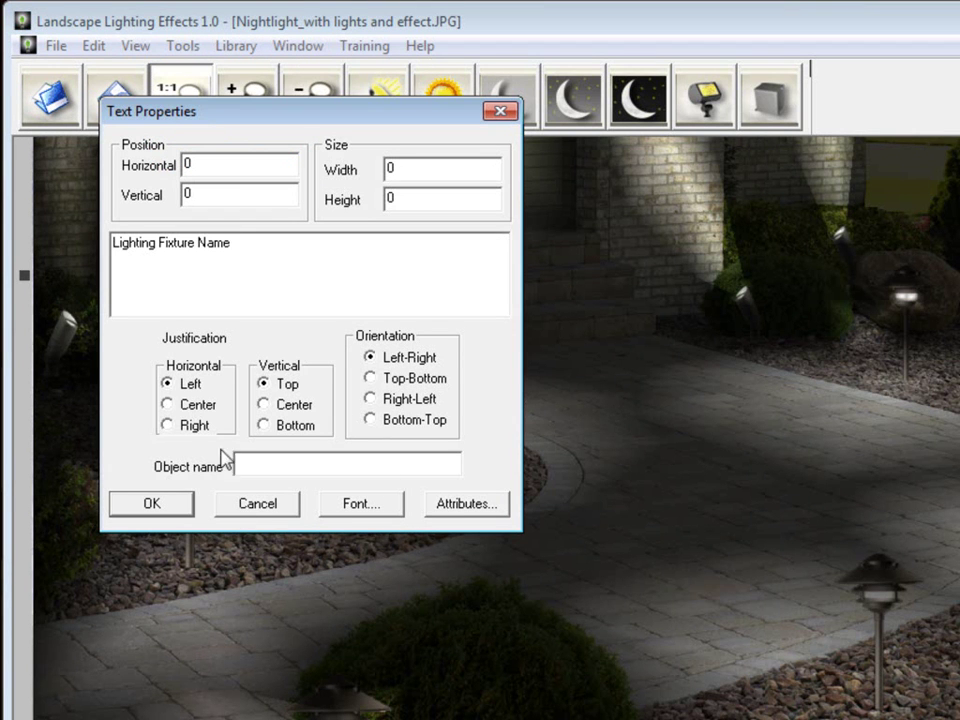
click(180, 508)
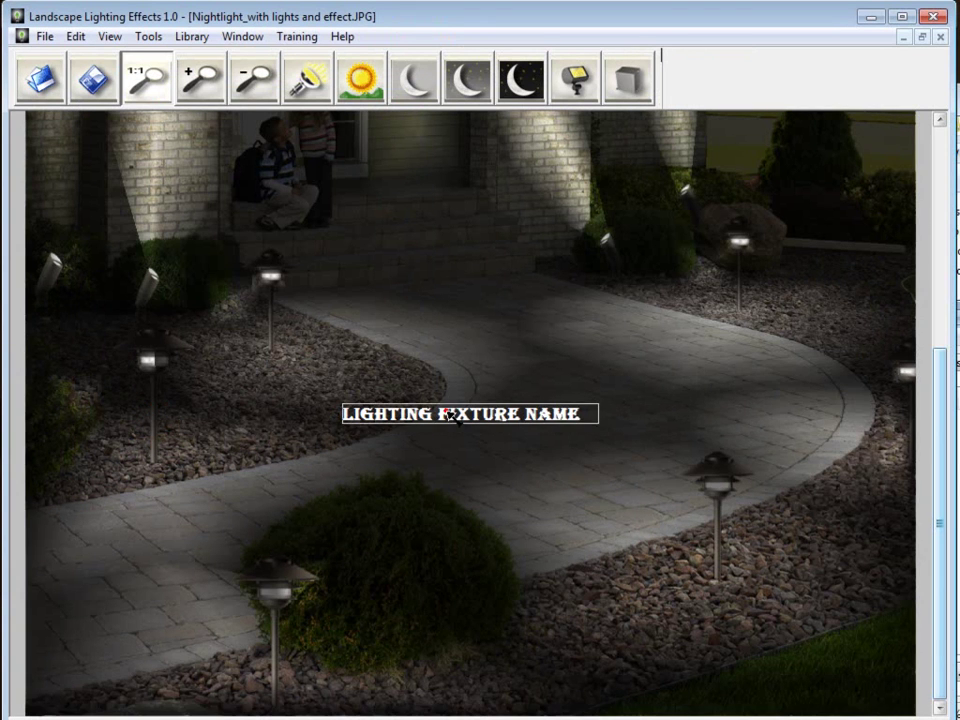
drag(450, 418, 410, 648)
click(564, 561)
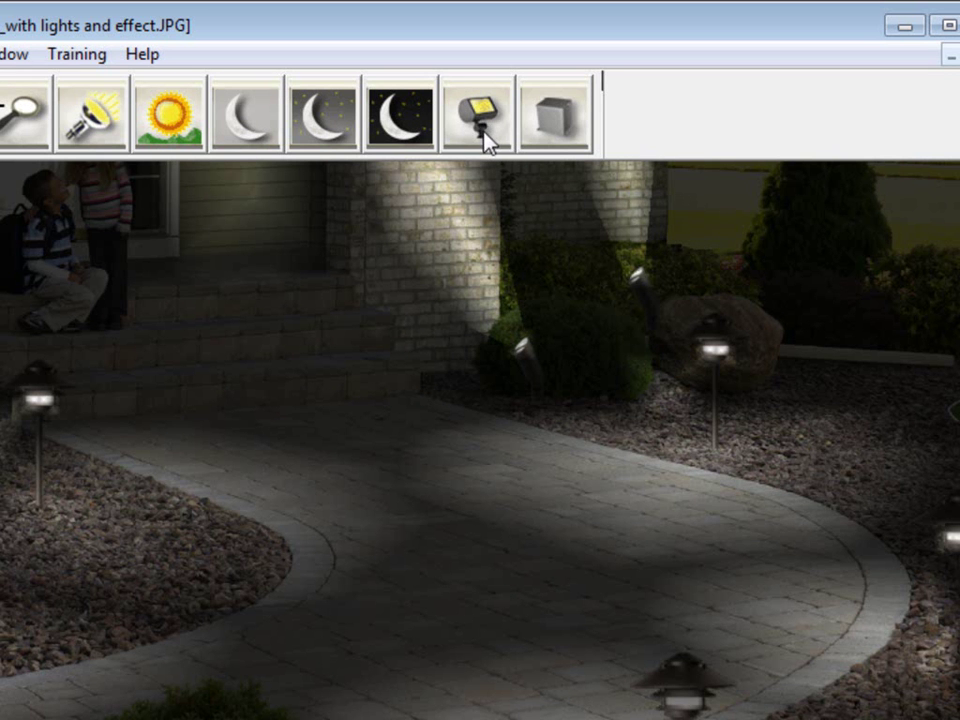
Enlarge the fixture library, add the Model 6222 path light, and close the library
click(484, 128)
drag(530, 622, 488, 147)
drag(526, 253, 515, 636)
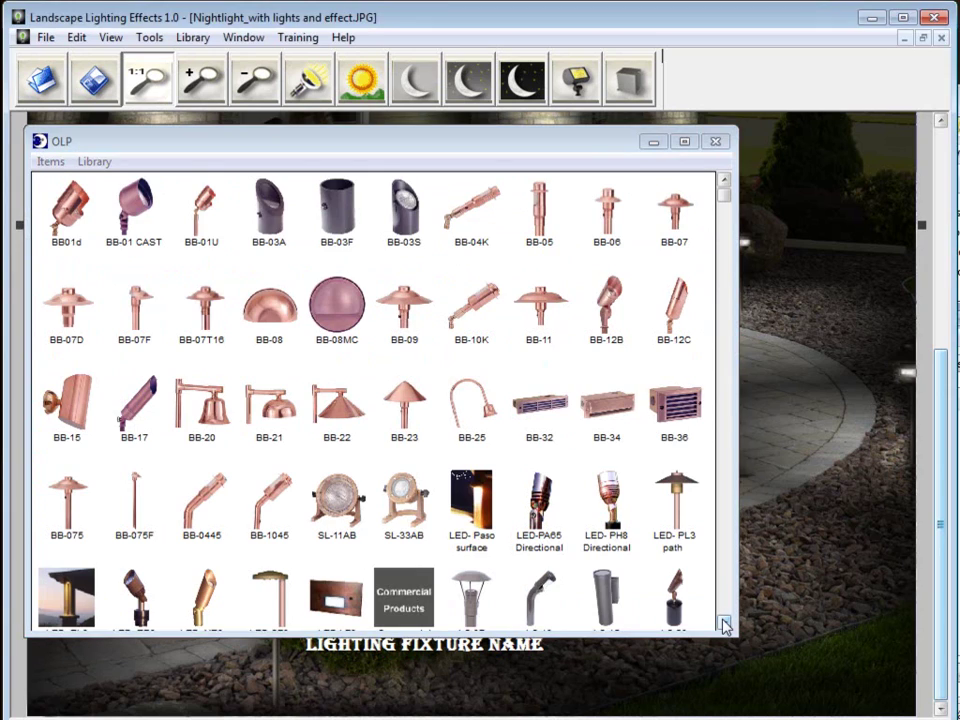
drag(725, 624, 725, 624)
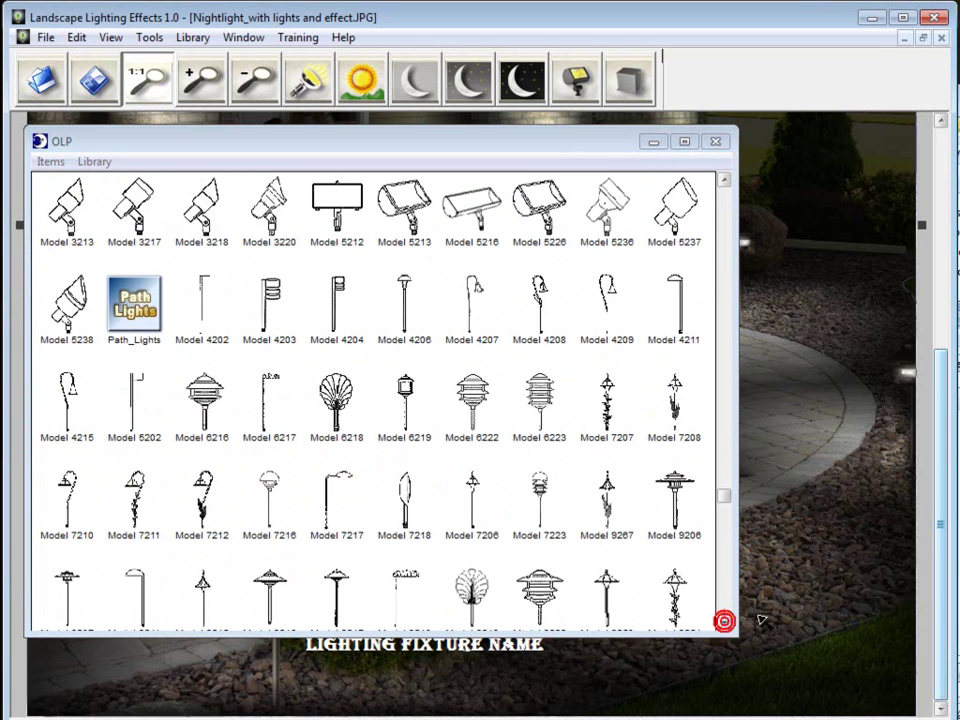
double_click(475, 408)
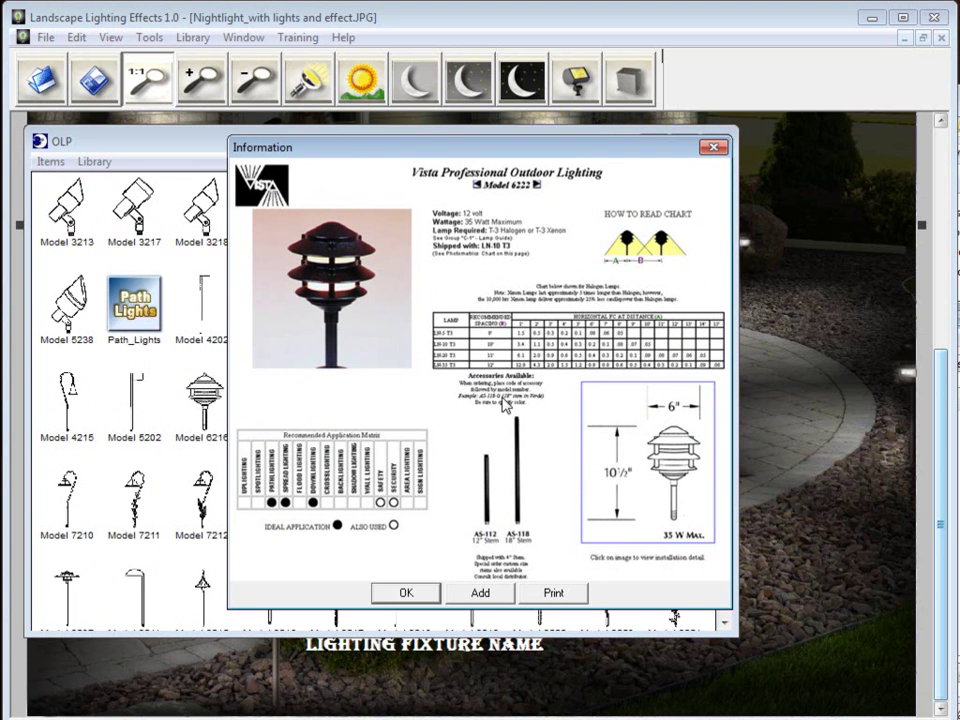
click(476, 593)
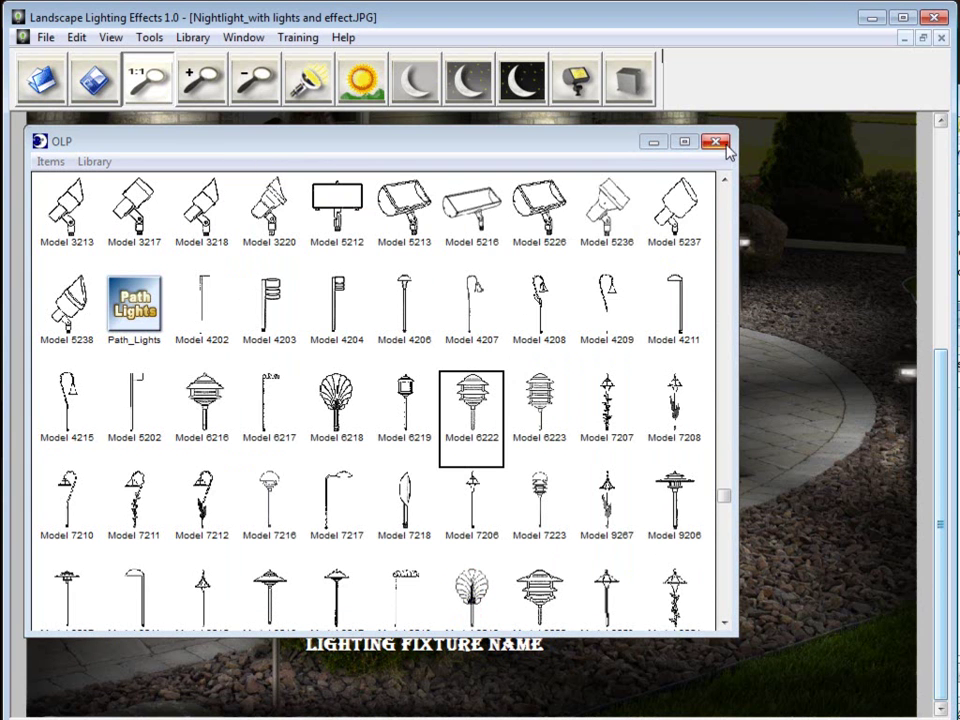
click(715, 141)
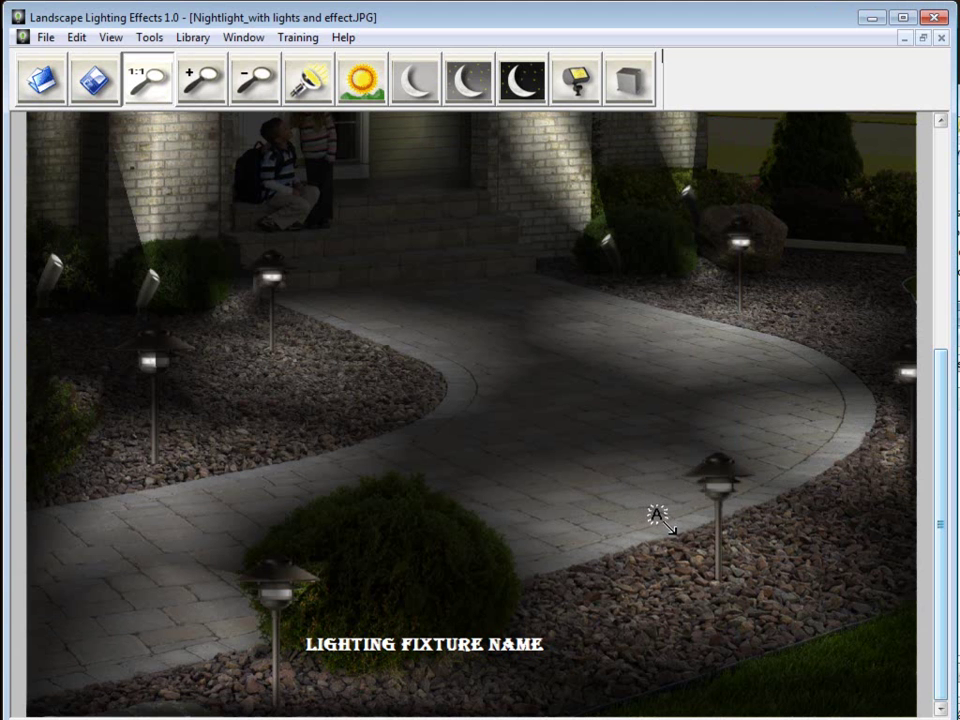
Place a MODEL 6222 callout from the walkway lamp pole up-left over the walkway
drag(711, 553, 667, 539)
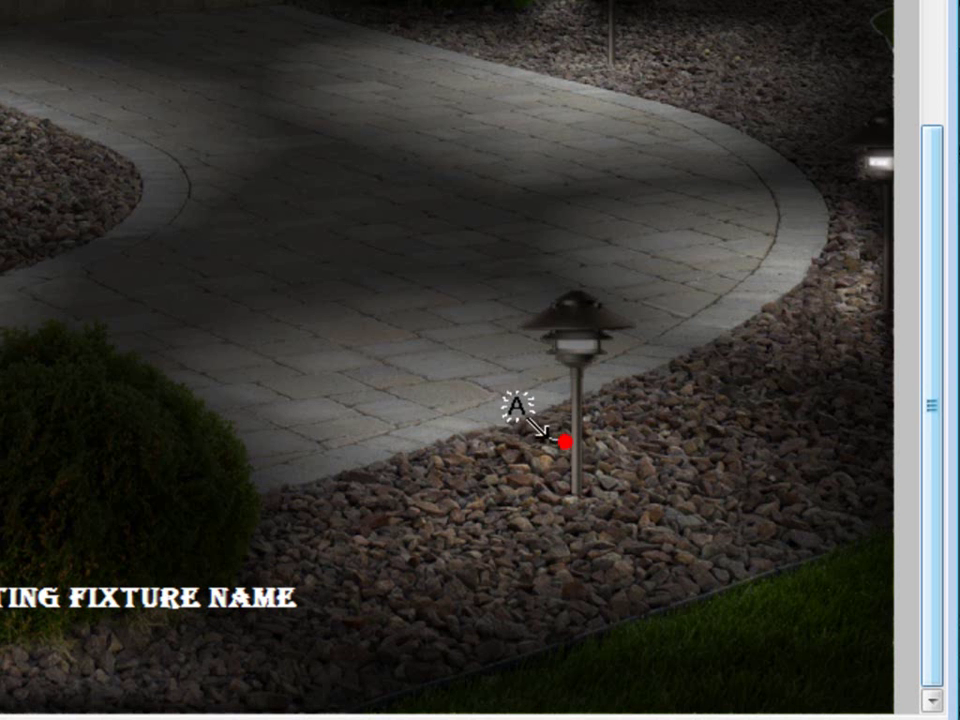
drag(494, 412, 406, 296)
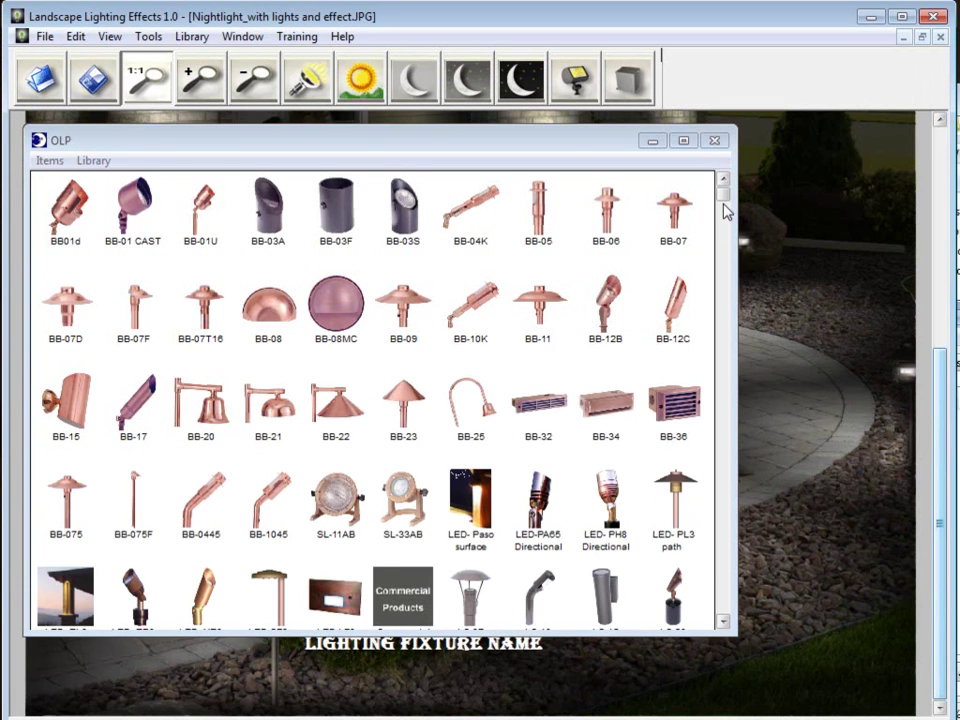
drag(724, 208, 729, 493)
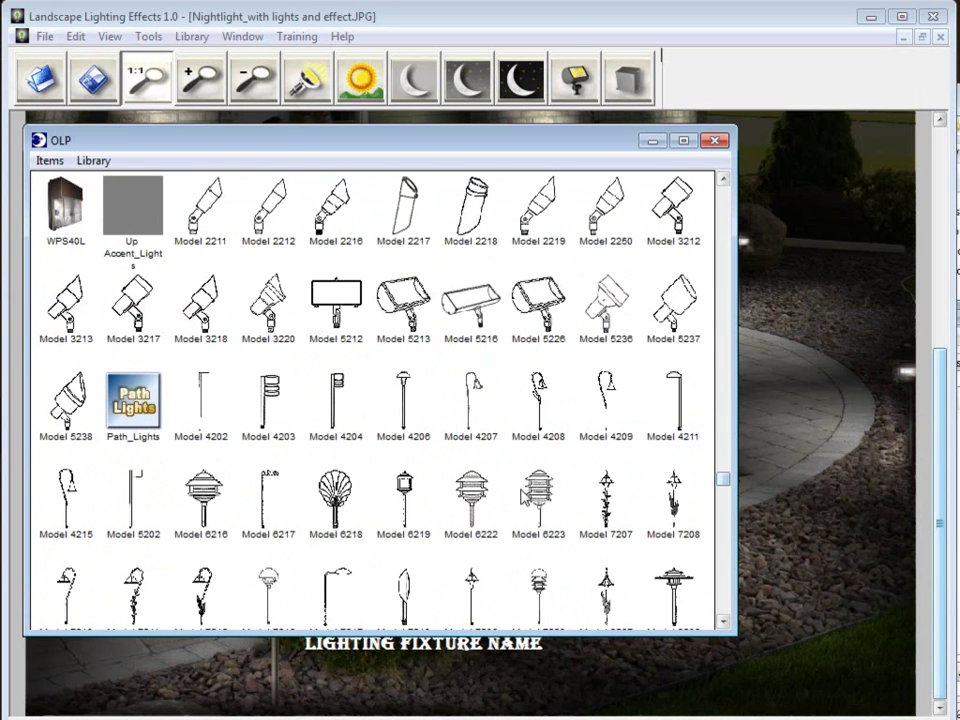
Set the library to shrink after use and add a second MODEL 6222 callout at the right-edge lamp
double_click(471, 497)
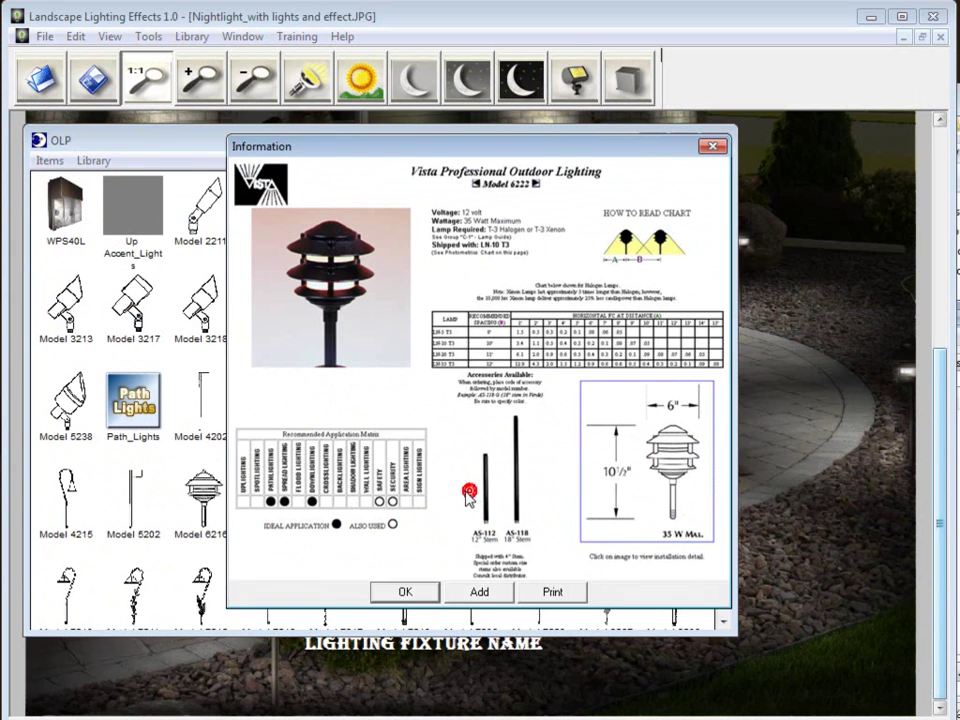
click(485, 595)
click(96, 161)
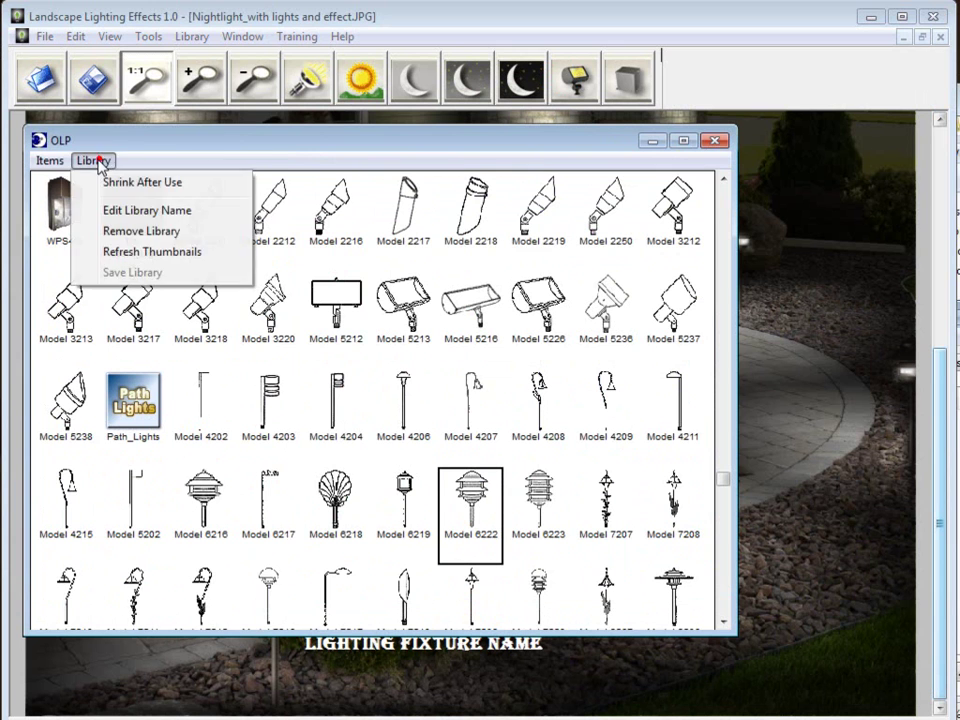
click(108, 183)
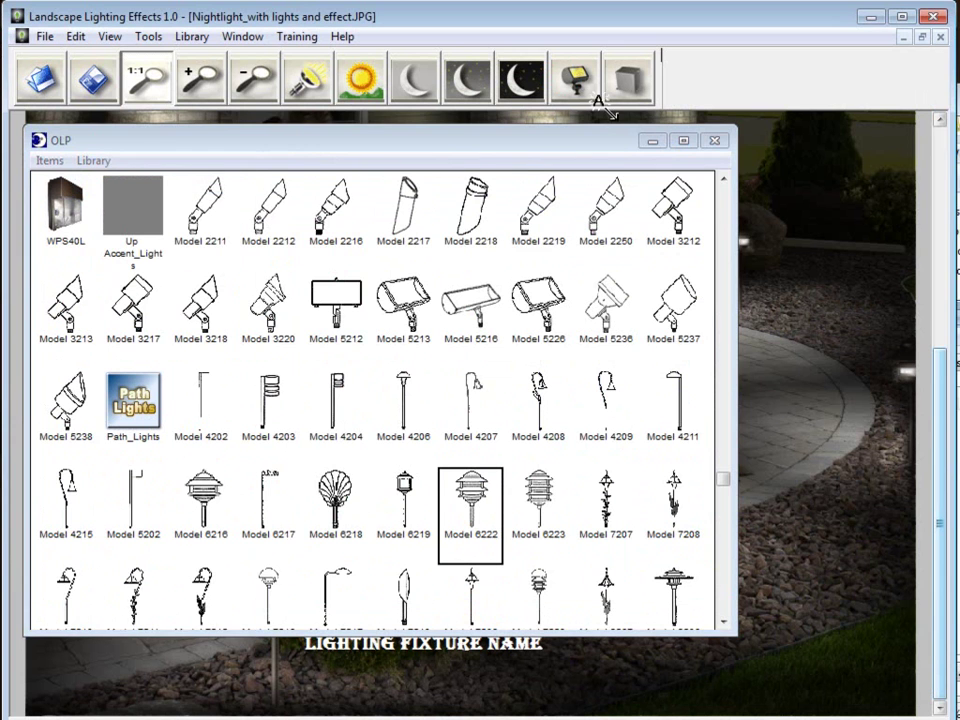
click(714, 141)
click(896, 389)
click(776, 333)
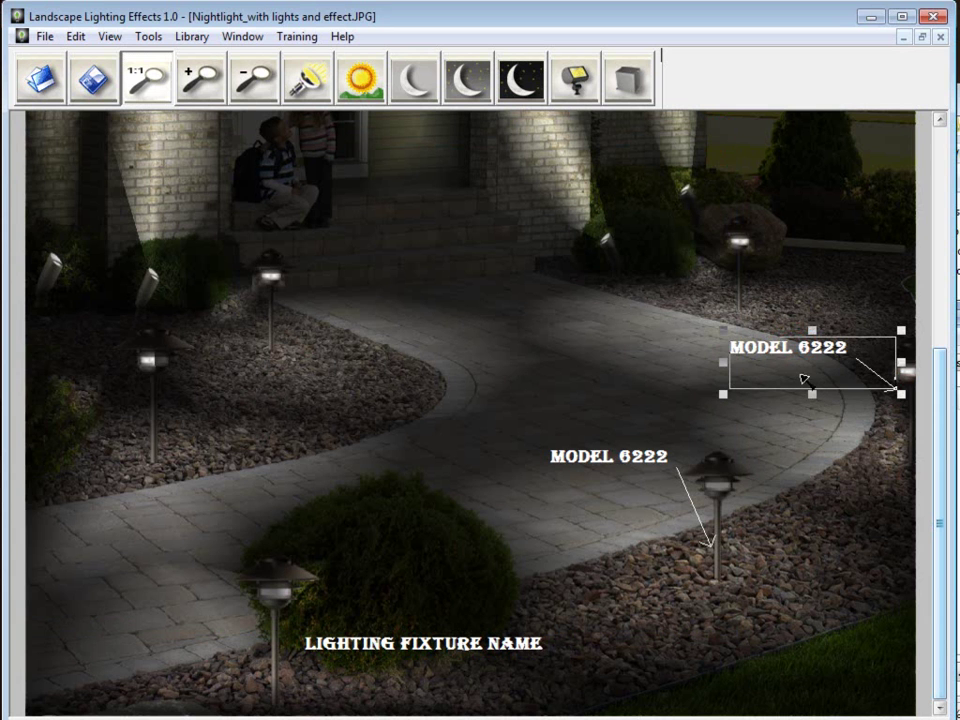
Add an LED- PL3 PATH callout by the left-side path fixture
click(575, 82)
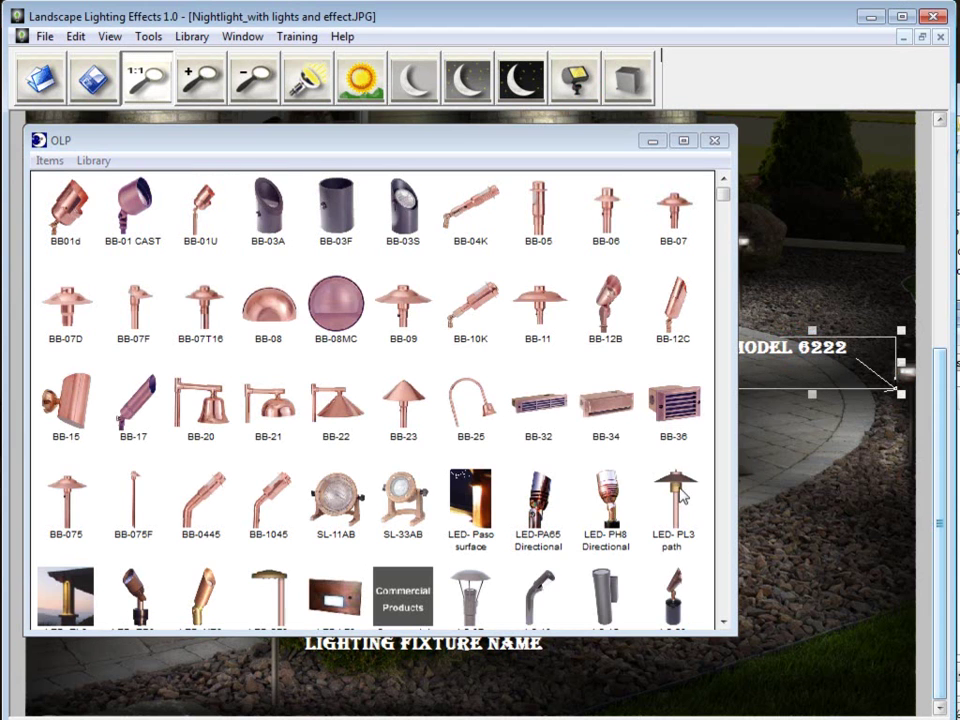
double_click(680, 495)
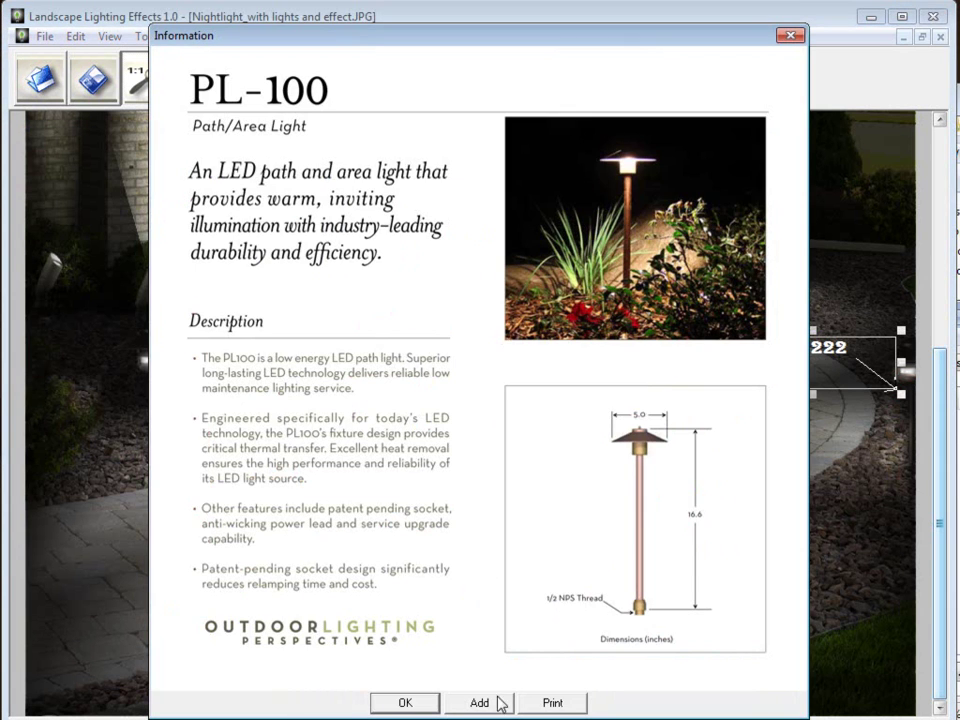
click(495, 702)
click(160, 455)
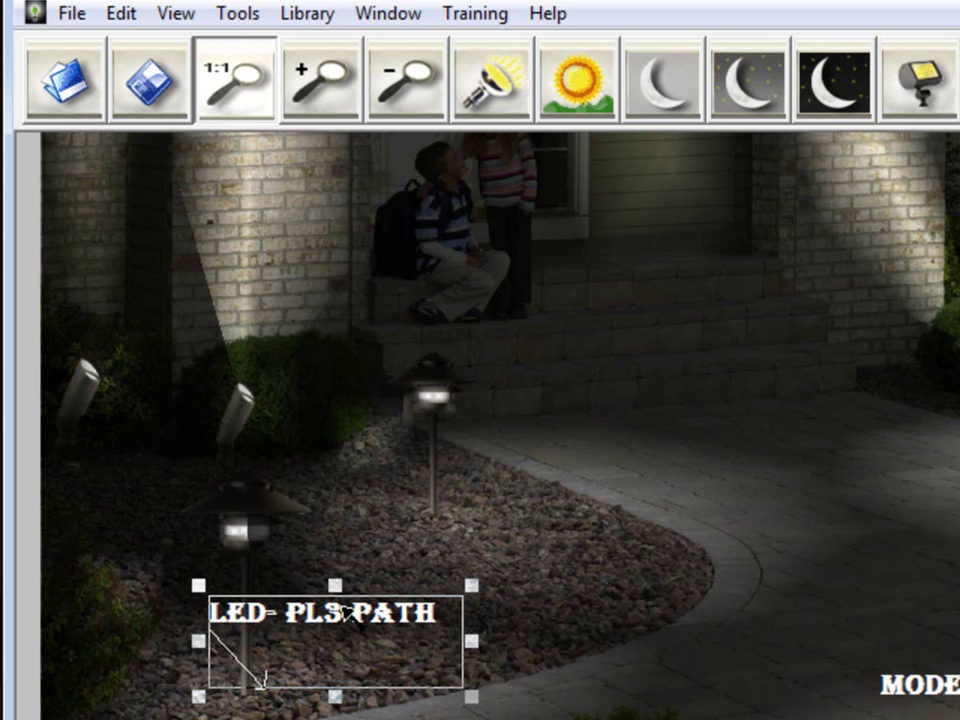
Set the LED- PL3 PATH label font to white Arial Bold, size 26
double_click(198, 433)
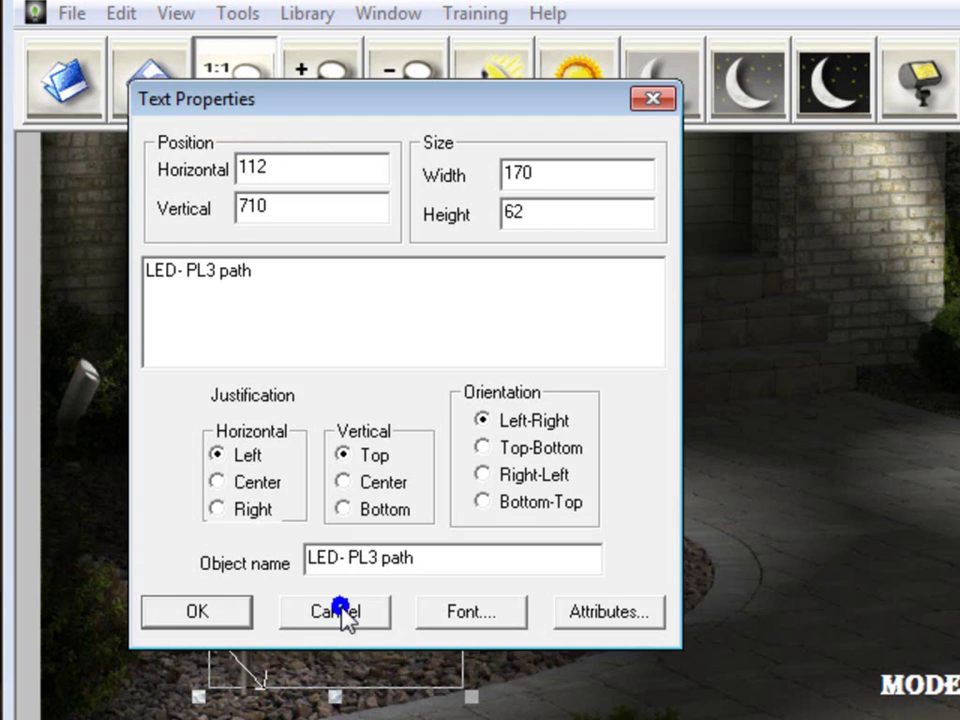
click(441, 620)
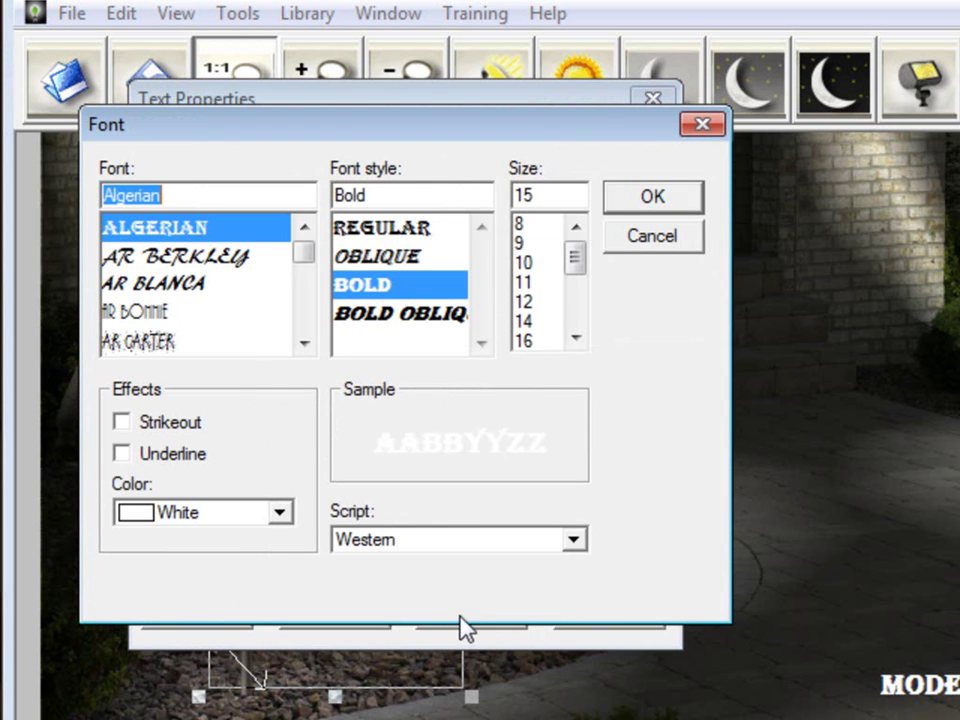
mouse_move(306, 258)
mouse_down()
mouse_move(306, 278)
mouse_move(305, 262)
mouse_up()
click(129, 225)
click(364, 283)
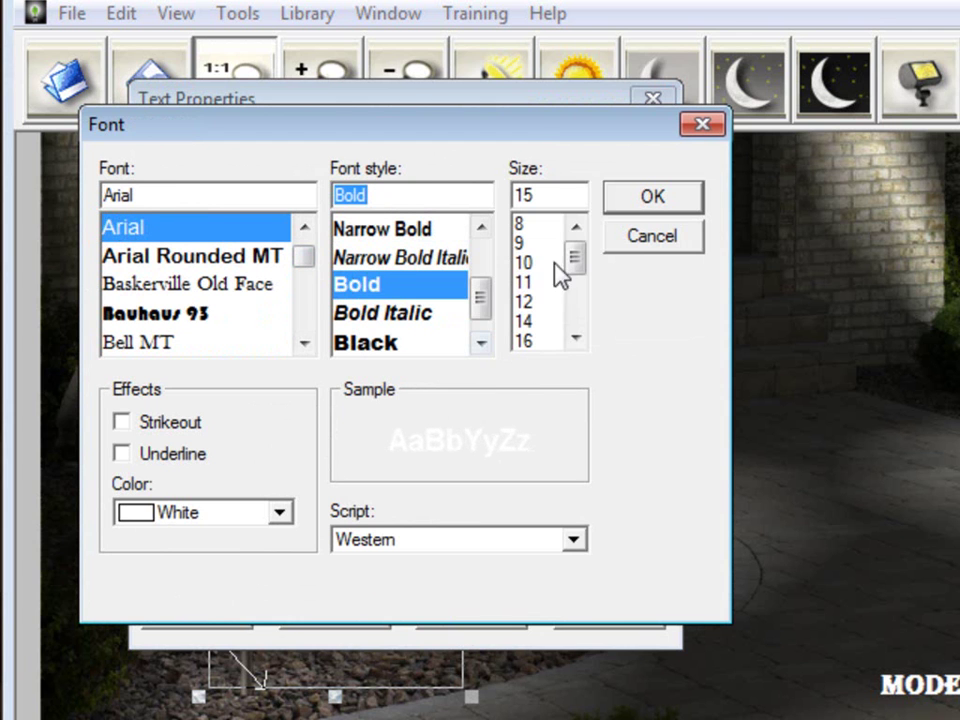
drag(570, 262, 574, 298)
click(534, 322)
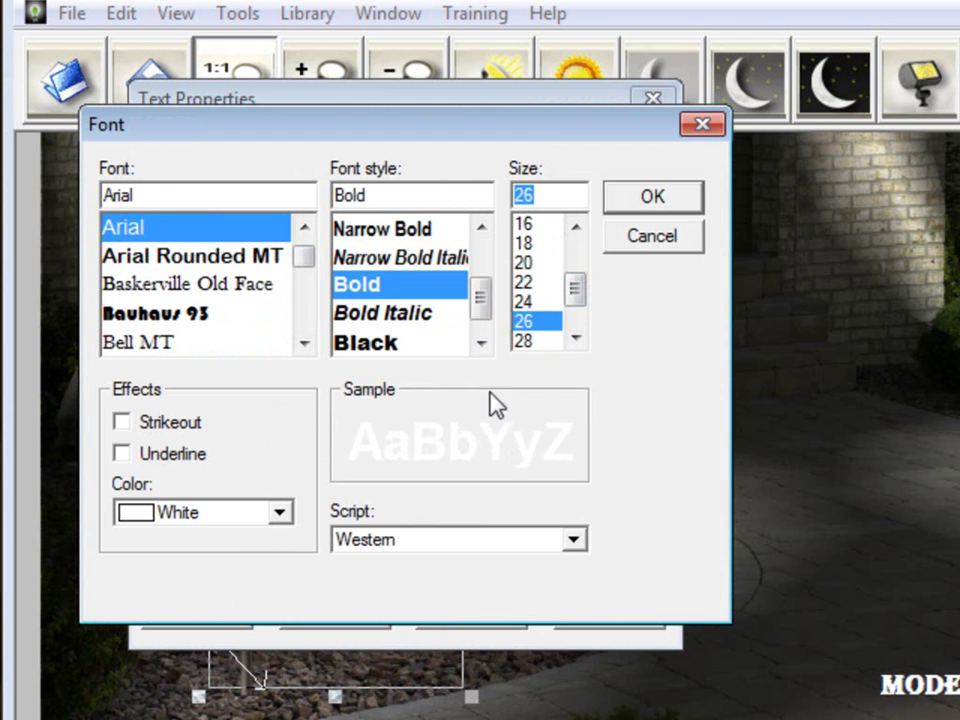
click(248, 514)
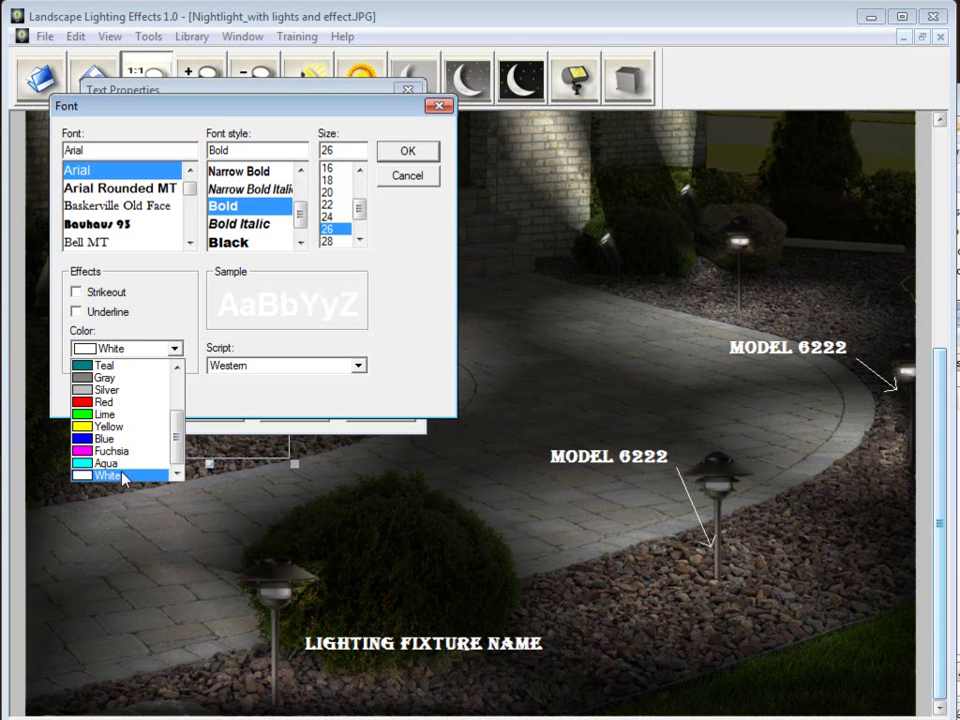
click(122, 476)
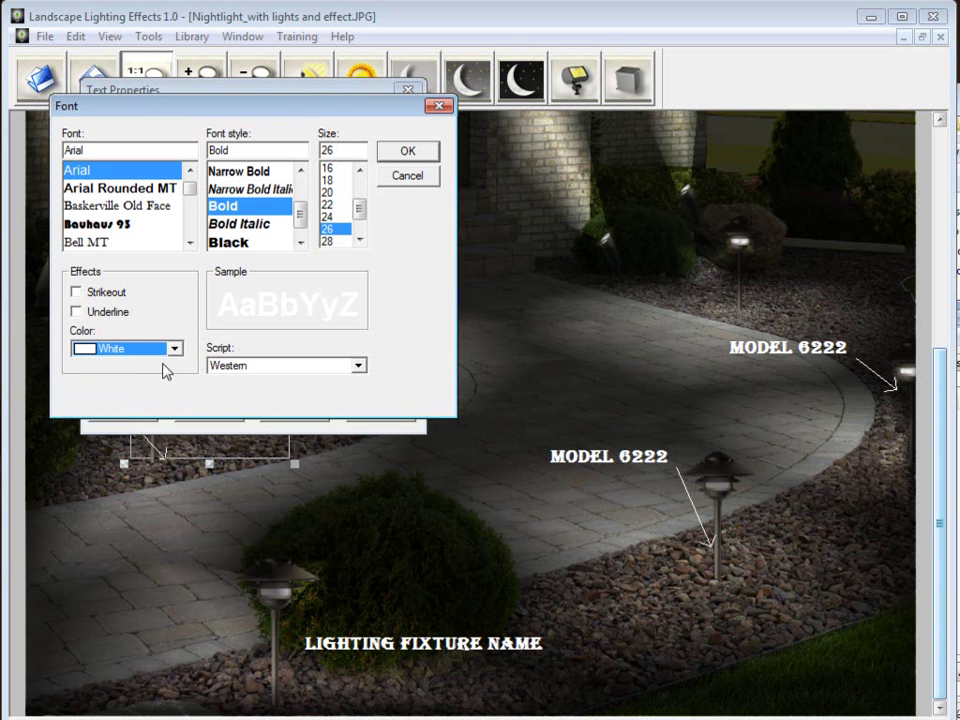
click(409, 156)
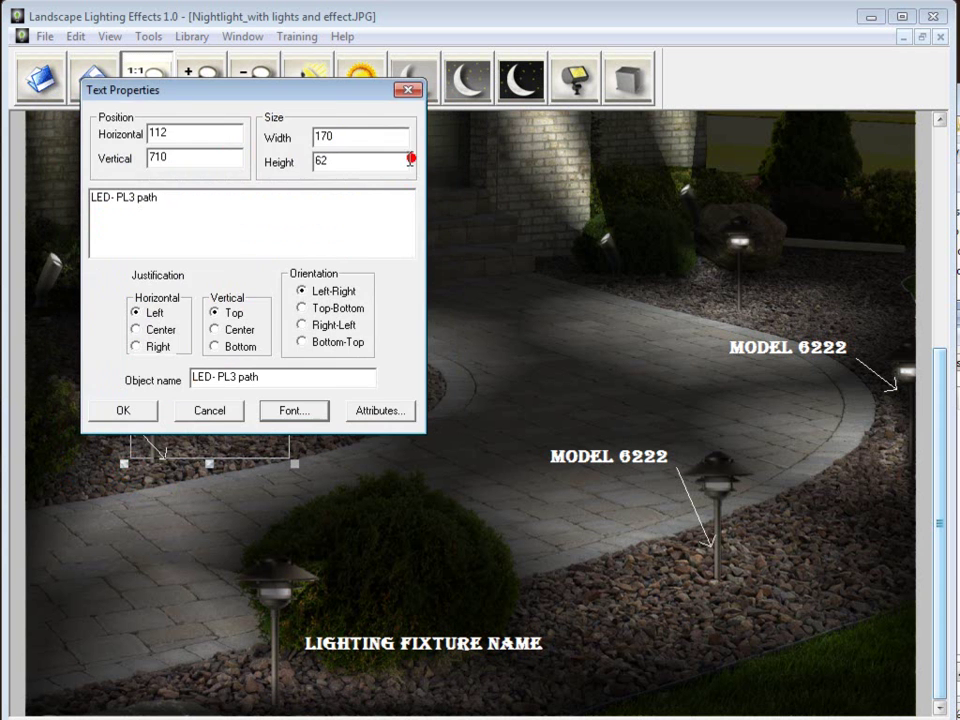
Apply the text properties and widen the label box until 'LED- PL3 path' fits
click(122, 411)
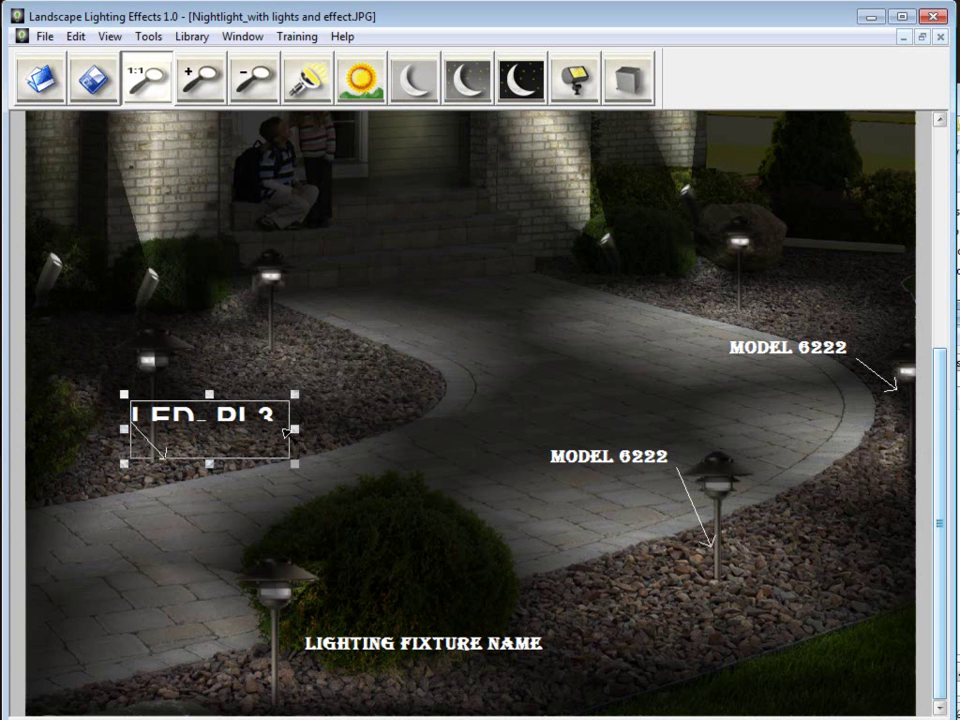
drag(297, 430, 519, 434)
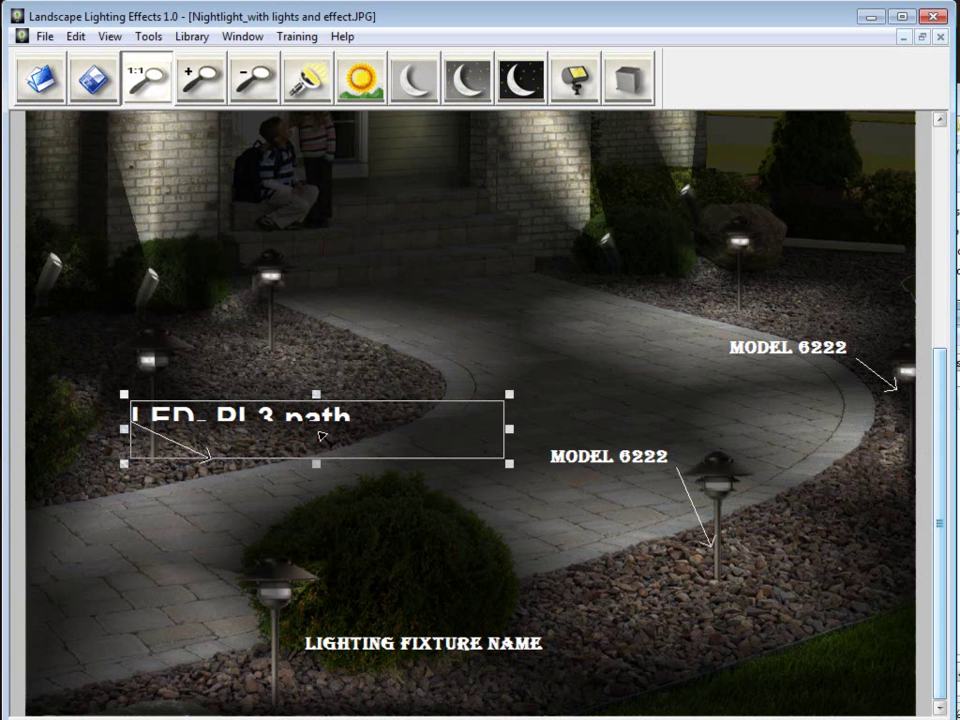
drag(318, 393, 318, 361)
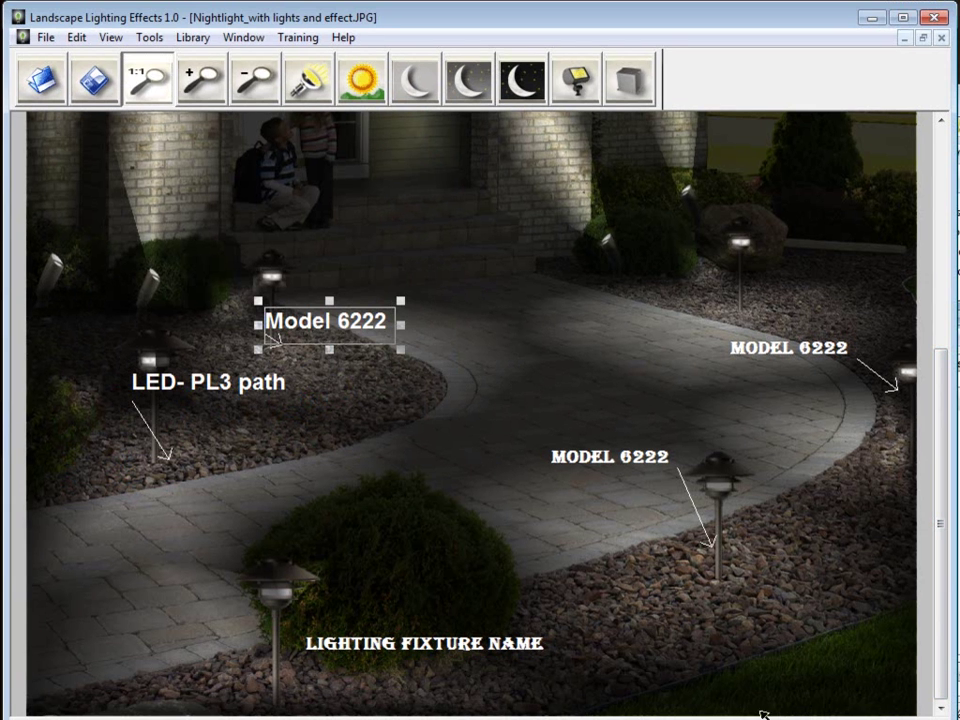
Add a Model 2250 callout at the left-bed uplight and paste copies for the other uplights
click(601, 94)
click(724, 626)
drag(724, 626, 724, 626)
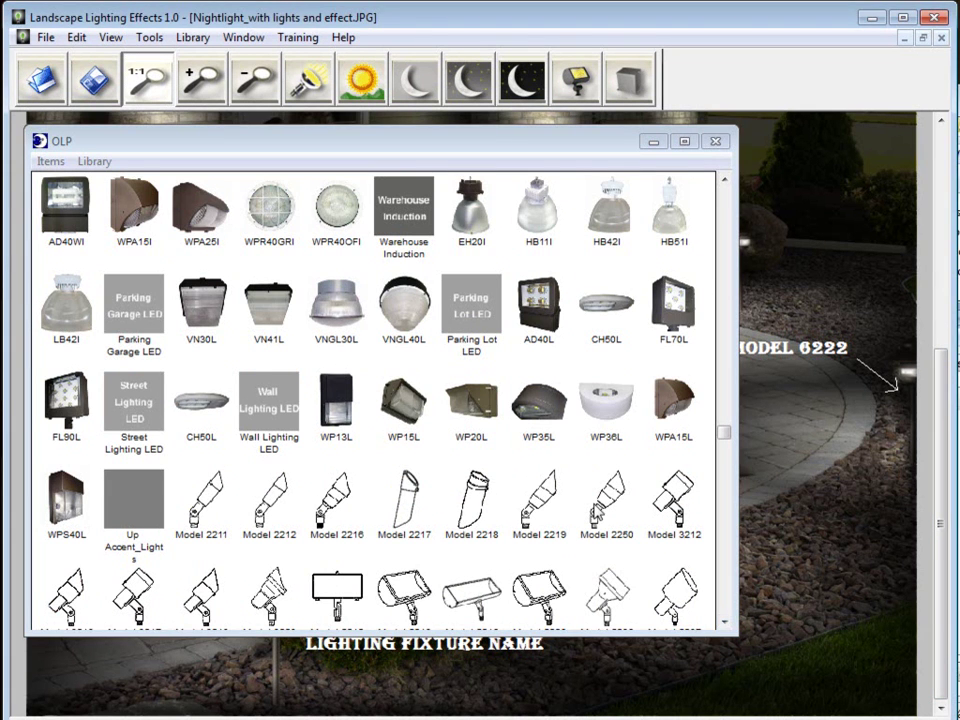
double_click(599, 508)
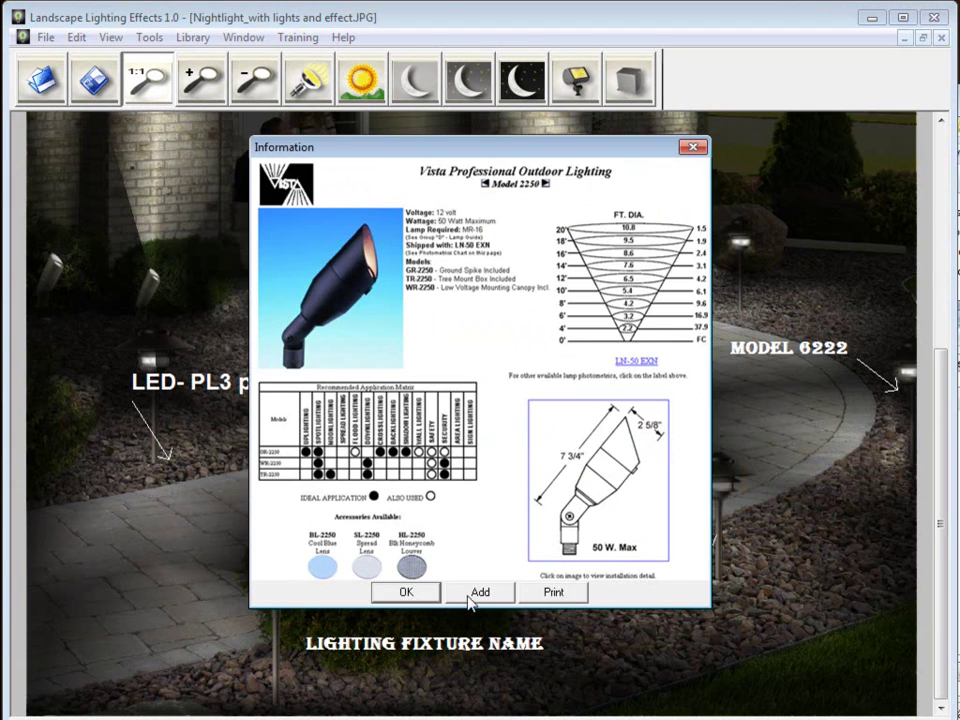
click(470, 593)
click(144, 339)
click(182, 257)
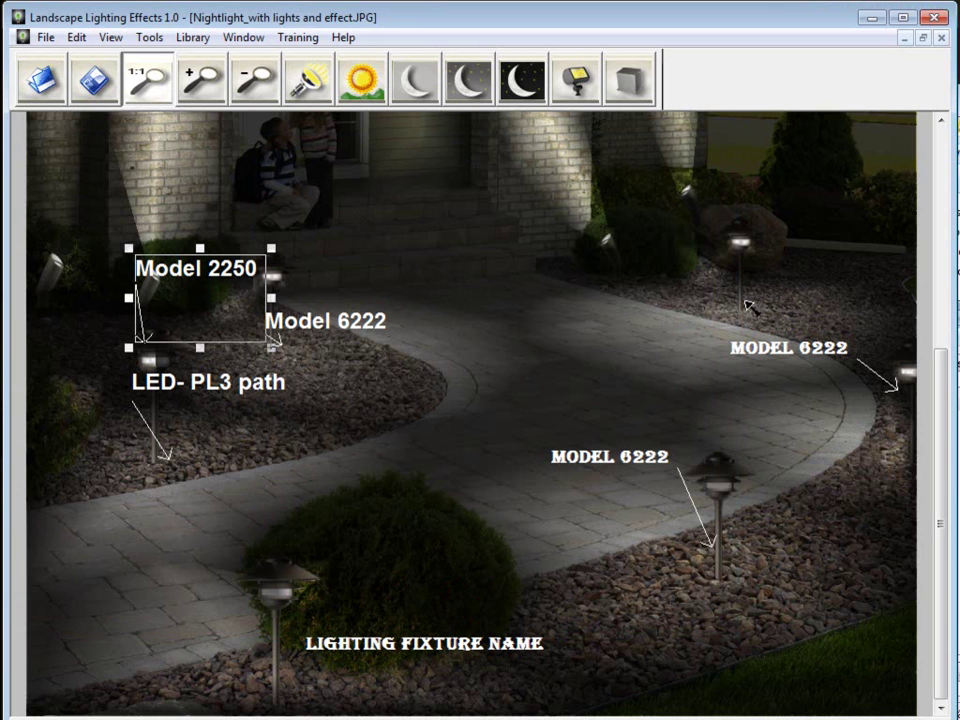
key(ctrl+v)
key(ctrl+v)
key(ctrl+v)
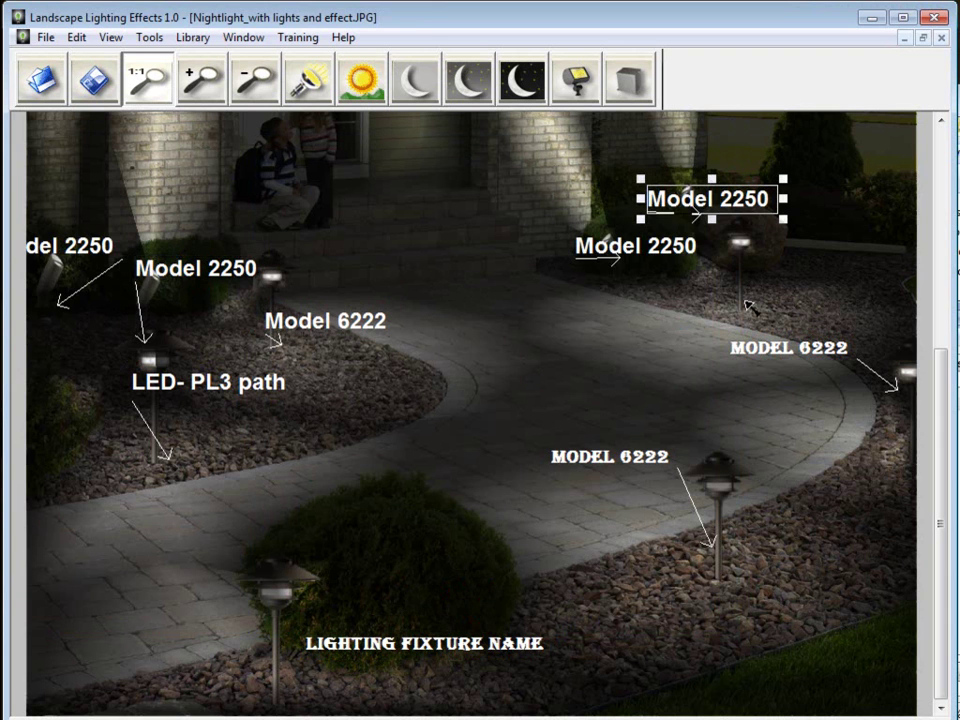
Add a 900 MSP transformer callout and position it beside the house front
click(627, 82)
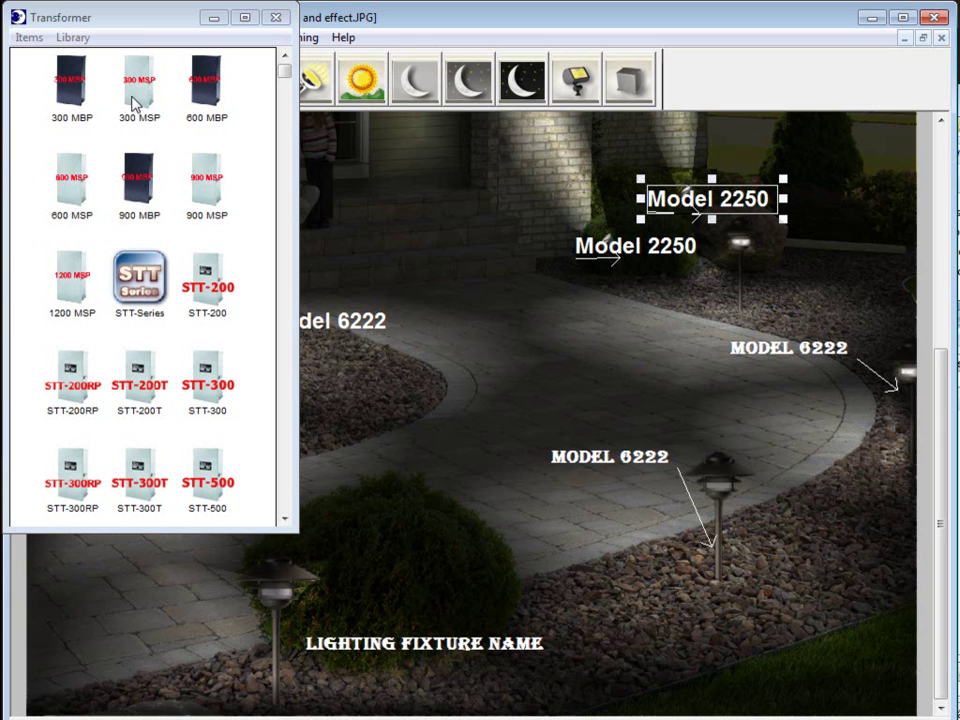
double_click(210, 200)
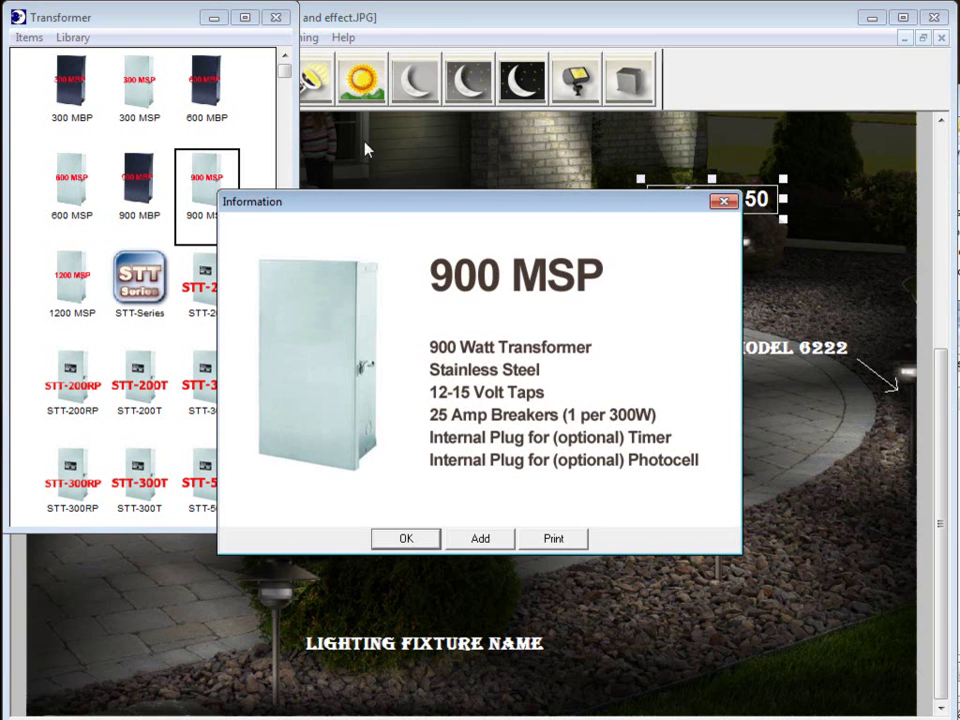
click(483, 538)
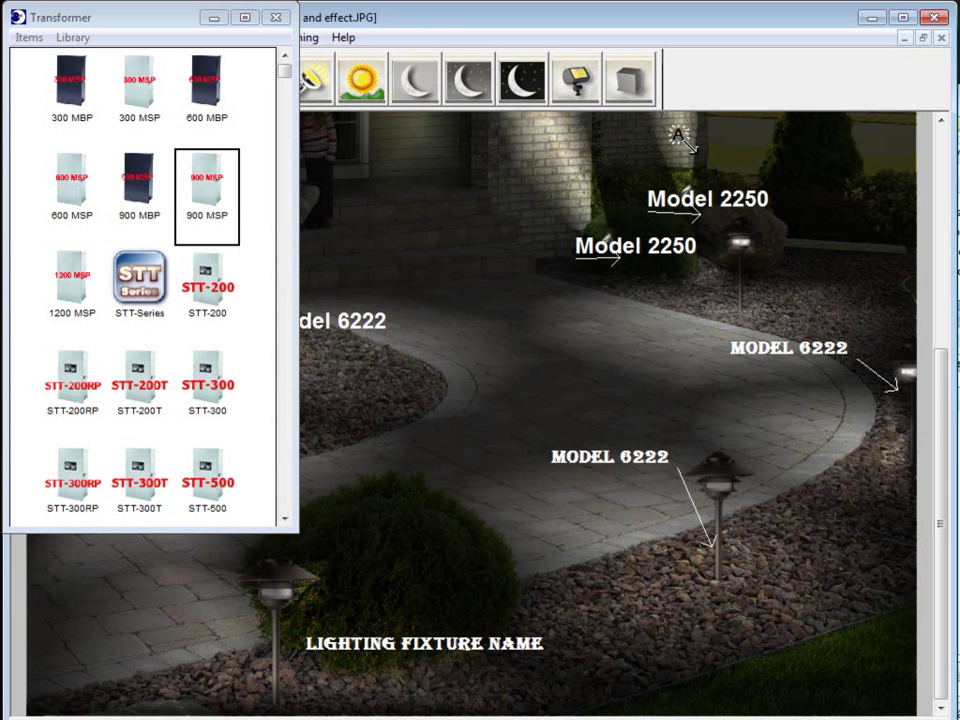
click(695, 152)
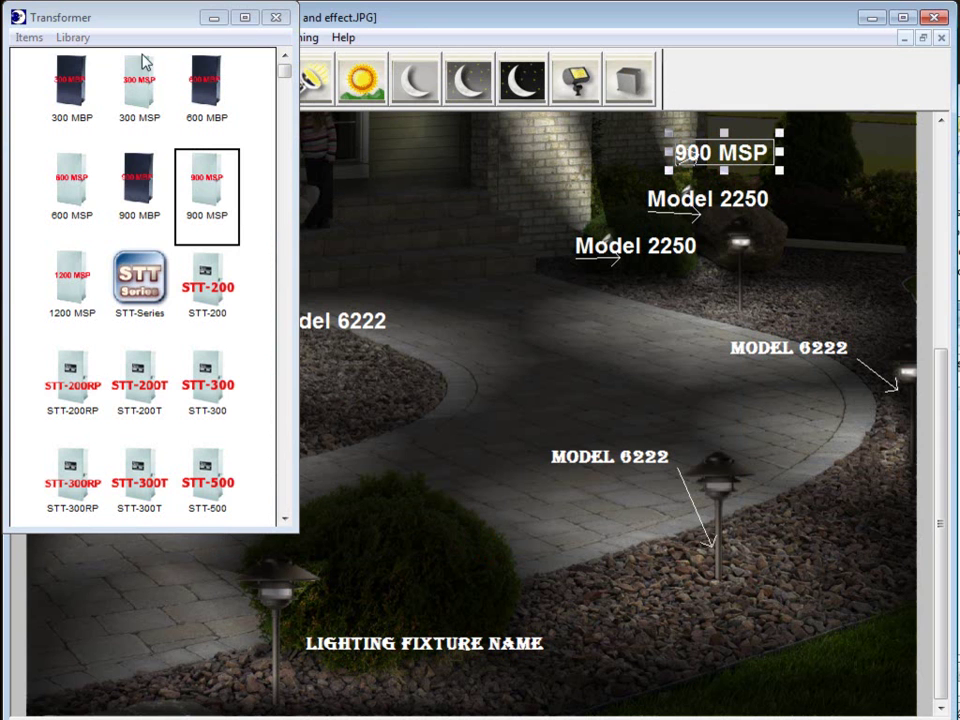
click(275, 17)
drag(722, 158, 853, 140)
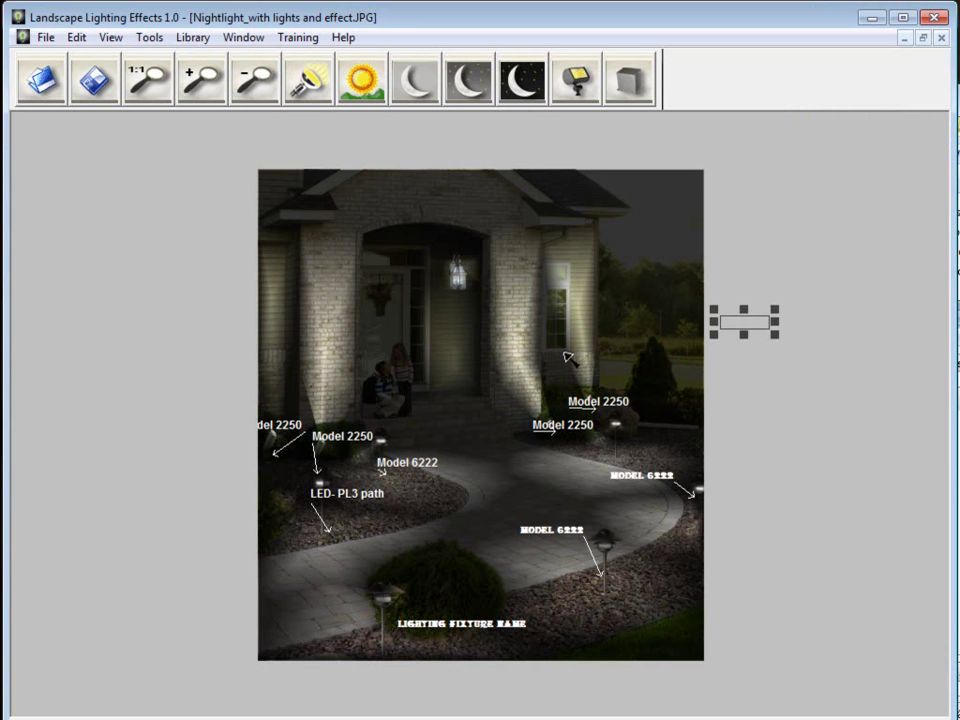
click(612, 333)
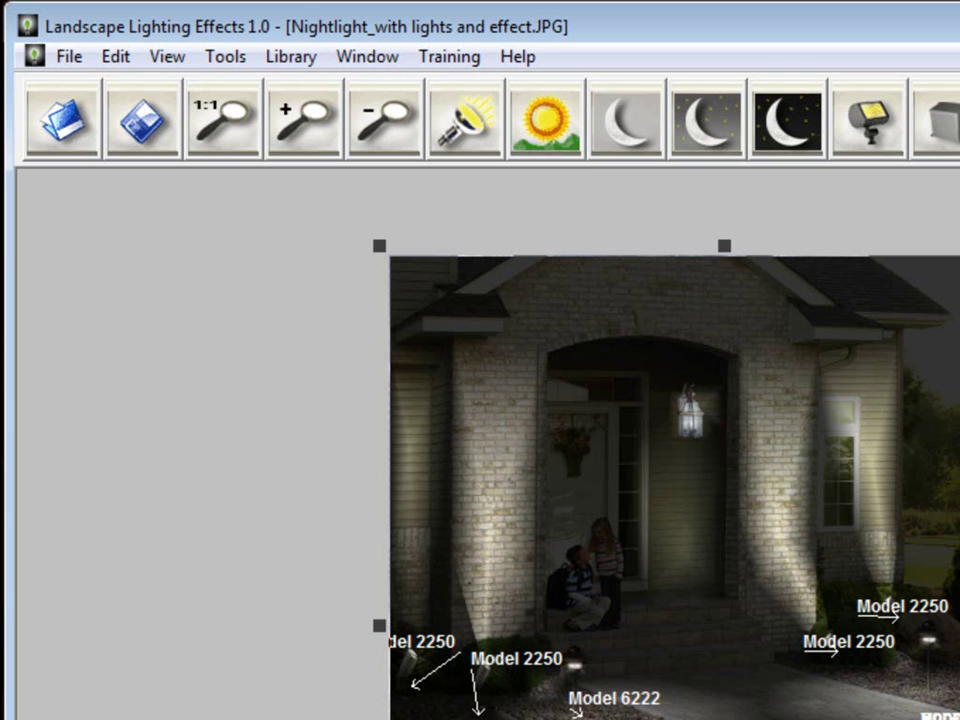
Print the Night Lighting Materials List through CutePDF Writer and save it as Landscape Lighting Effects 1.pdf
click(68, 57)
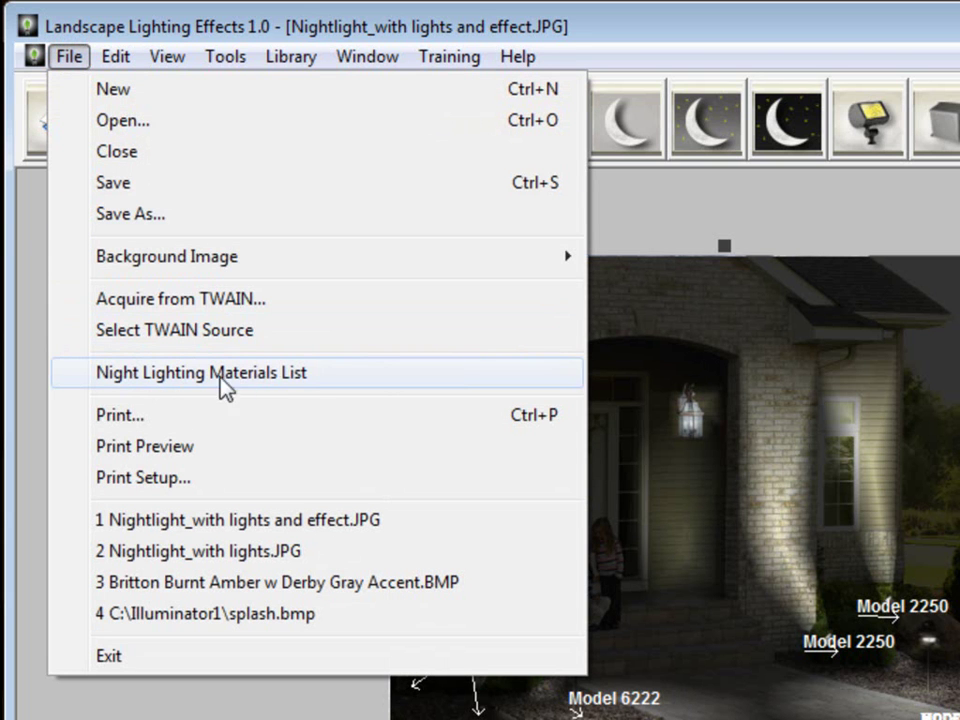
click(261, 373)
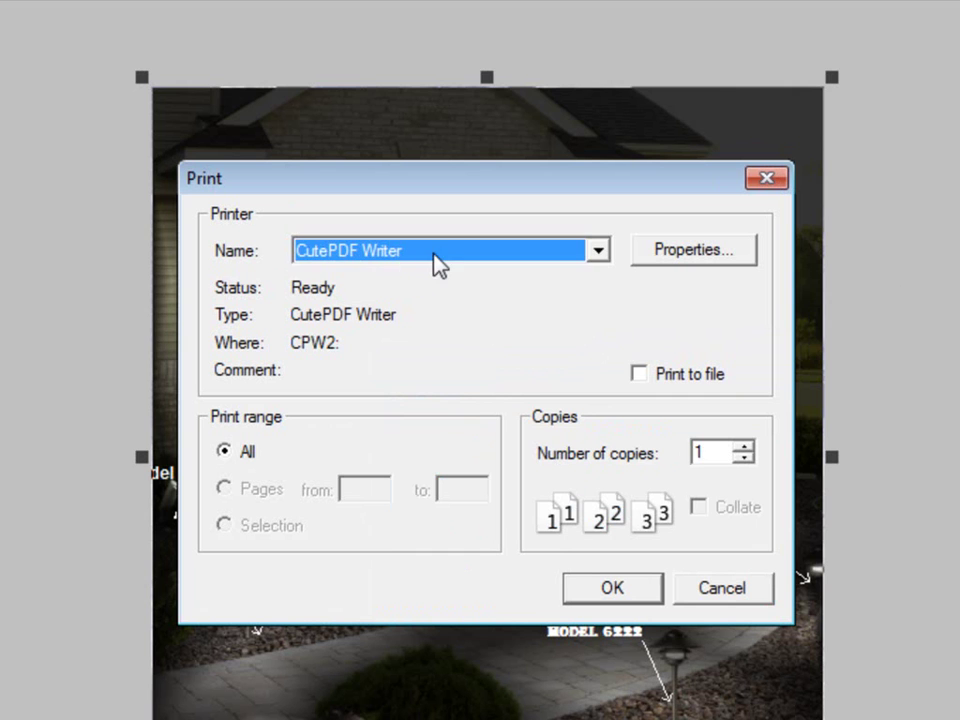
click(434, 253)
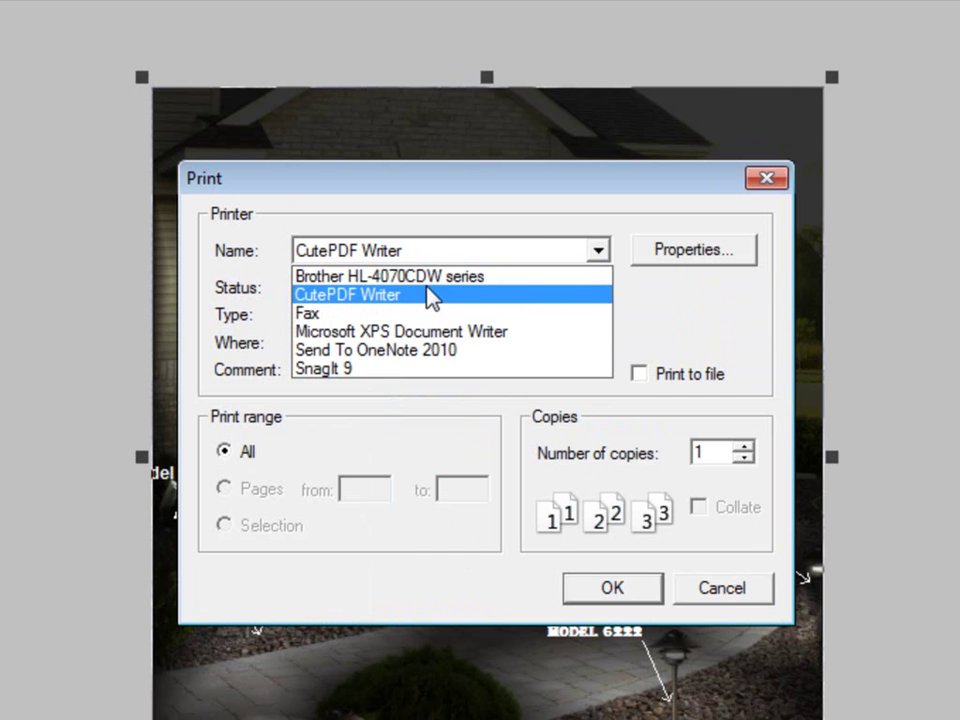
click(432, 296)
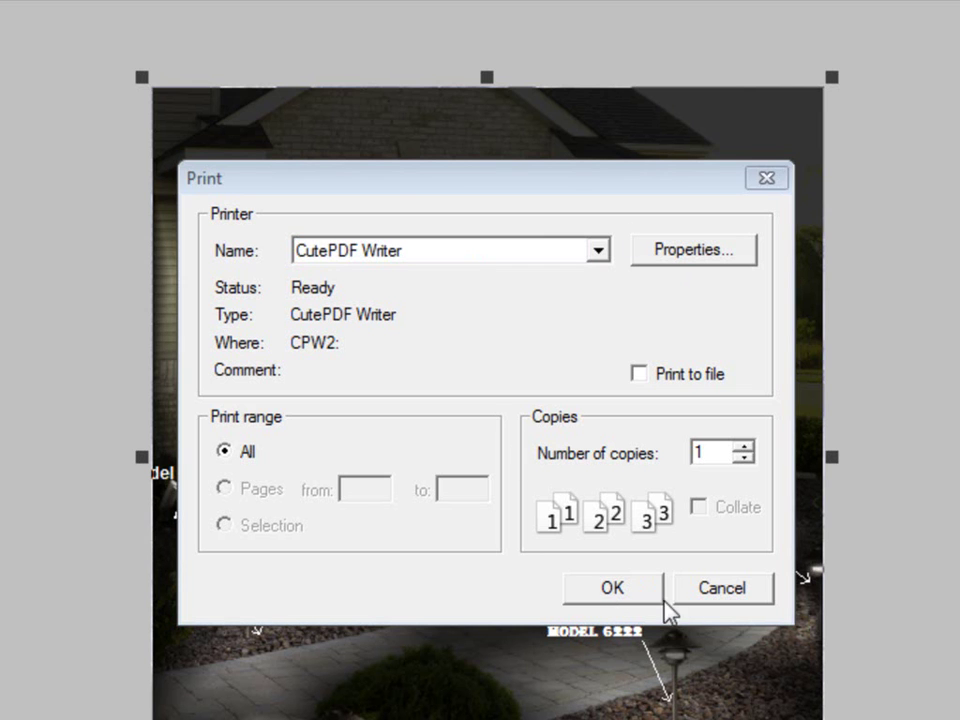
click(612, 589)
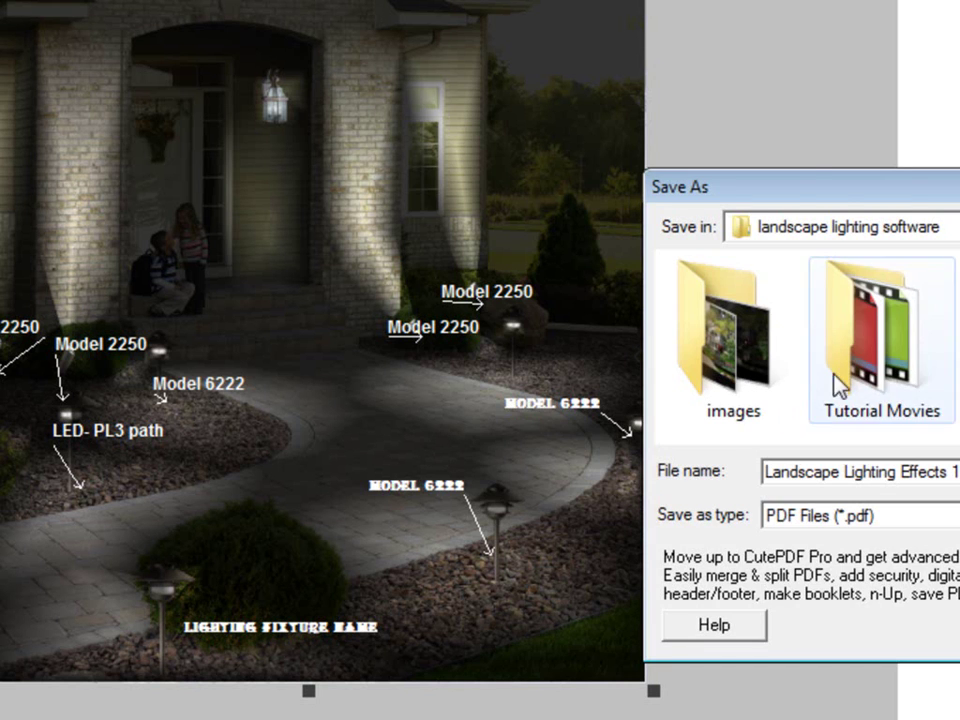
drag(922, 193, 675, 200)
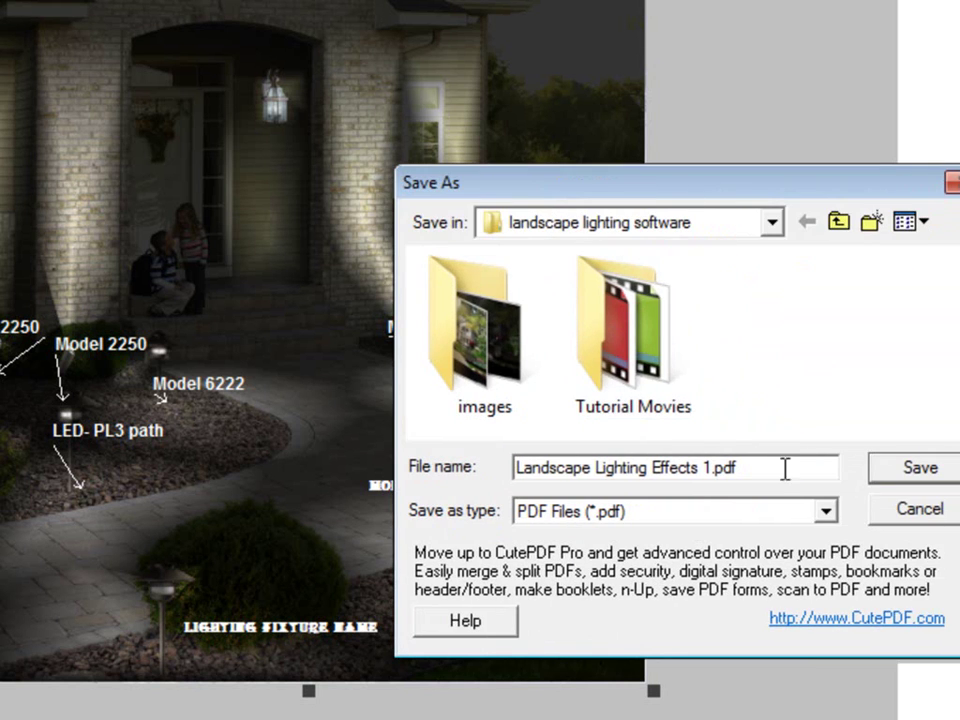
click(906, 470)
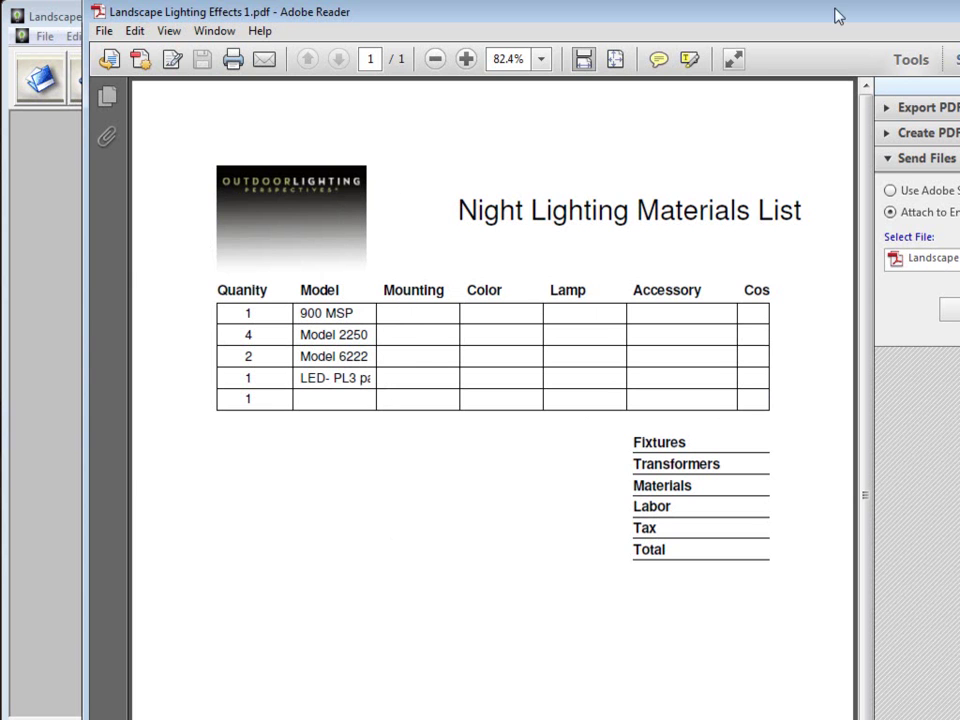
Close the materials list PDF in Adobe Reader to return to the labelled night photo
key(alt+F4)
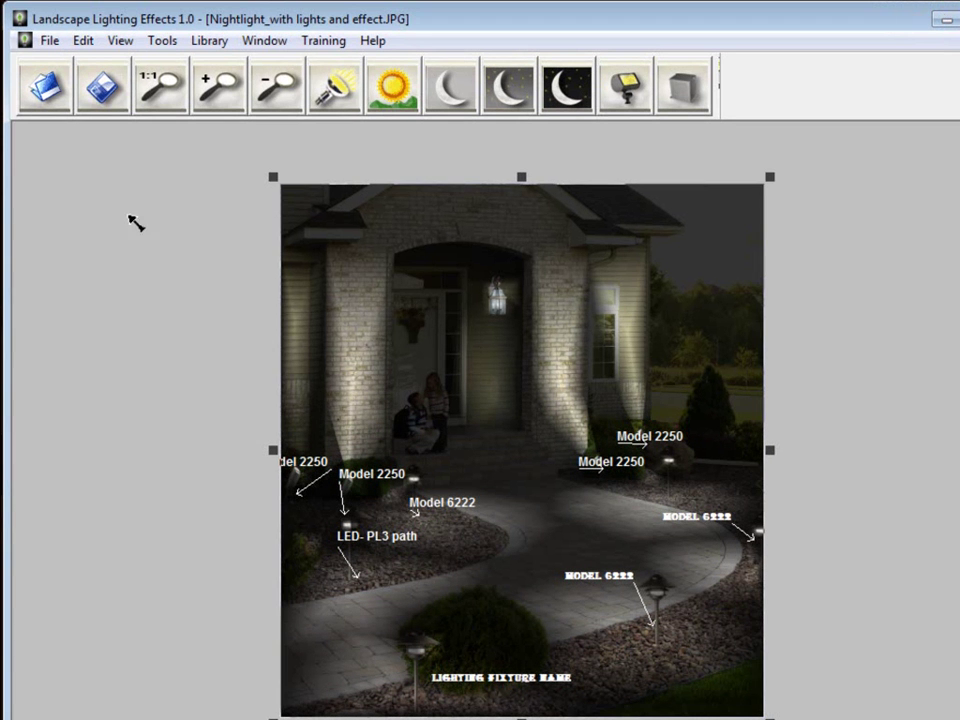
Save a JPEG copy named 'Nightlight_with lights and effect with text' in the Samples folder
click(42, 37)
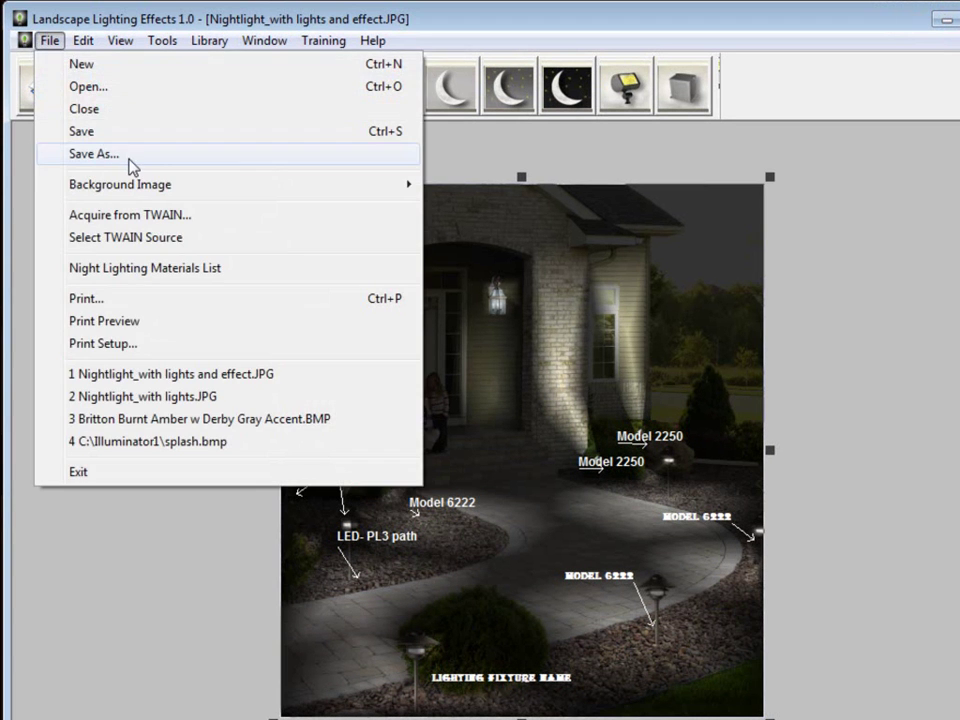
click(130, 155)
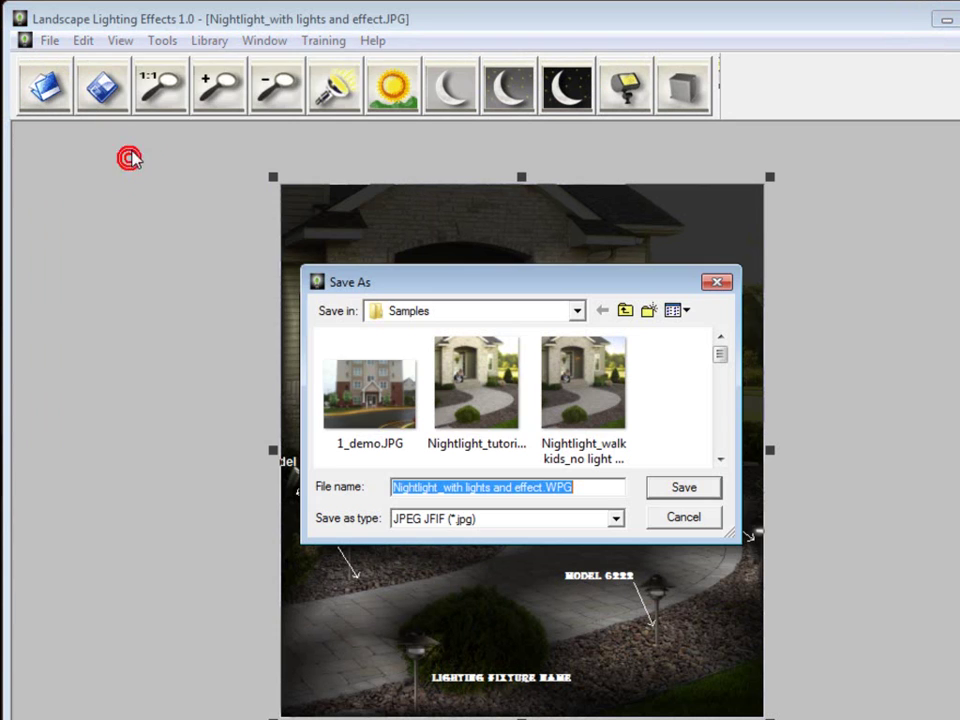
click(575, 486)
drag(575, 486, 546, 481)
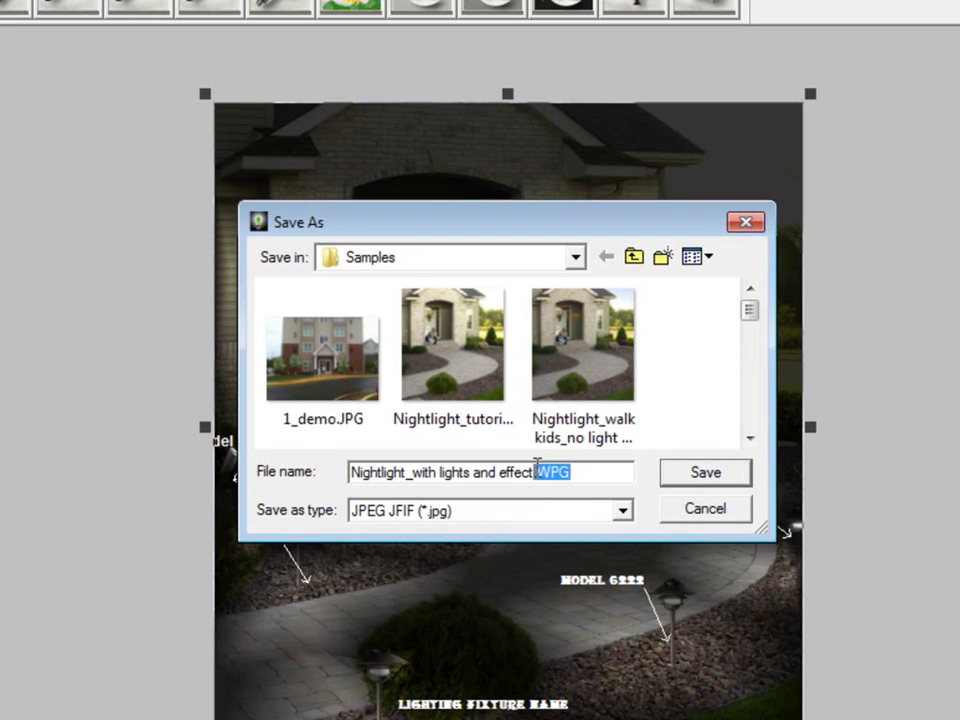
text(with text)
click(536, 472)
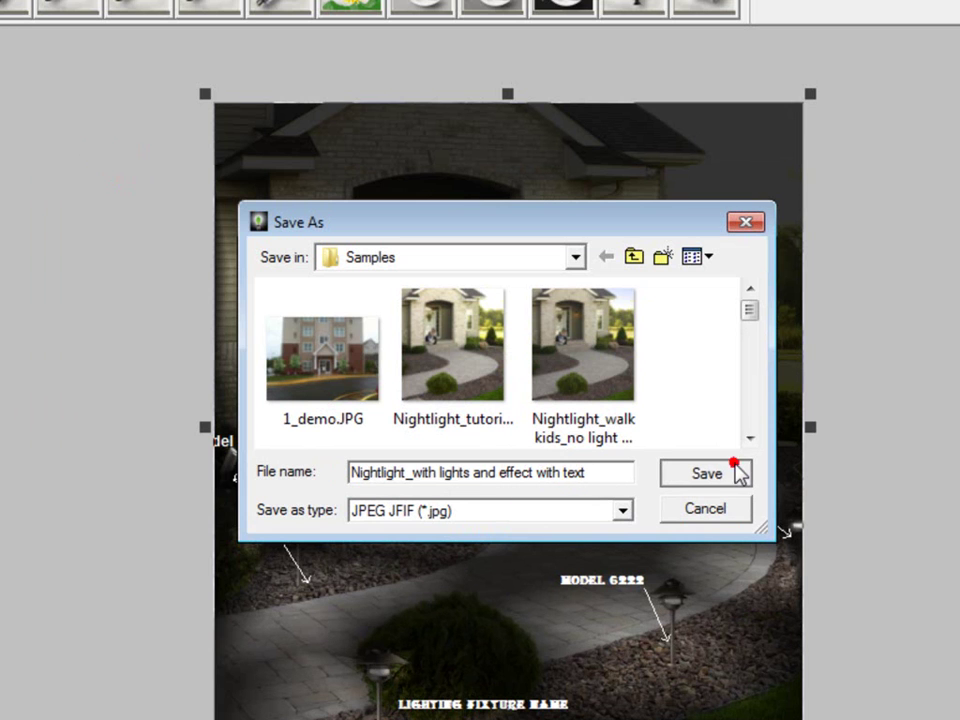